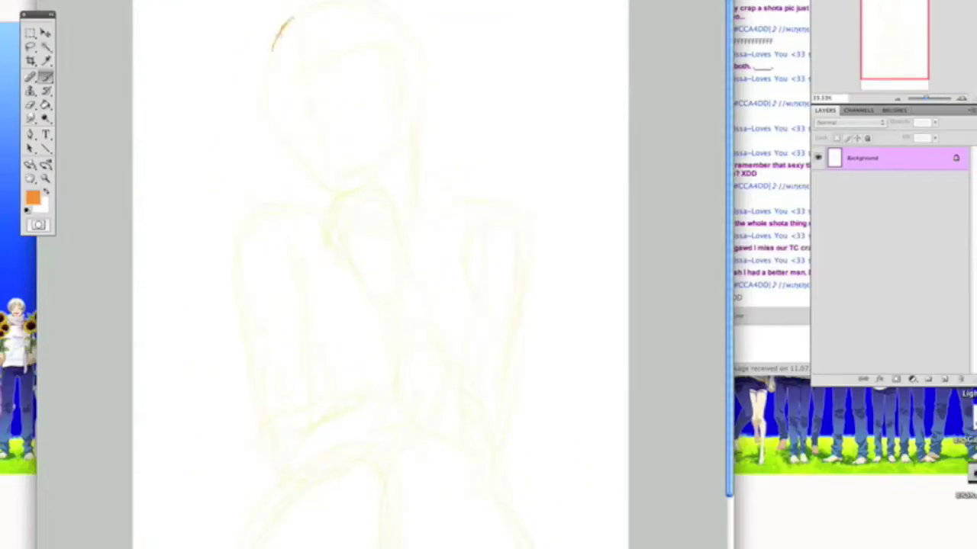
Sketch the head outline, jaw, neck and shoulders in orange.
drag(302, 5, 422, 130)
mouse_move(393, 55)
mouse_down()
mouse_move(405, 83)
mouse_move(398, 160)
mouse_up()
drag(422, 131, 343, 200)
drag(284, 137, 335, 191)
drag(410, 137, 441, 208)
mouse_move(340, 208)
mouse_down()
mouse_move(242, 200)
mouse_move(240, 316)
mouse_up()
Sketch the upper arms and the arm lines running down the torso.
drag(443, 202, 523, 297)
scroll(302, 216, down, 3)
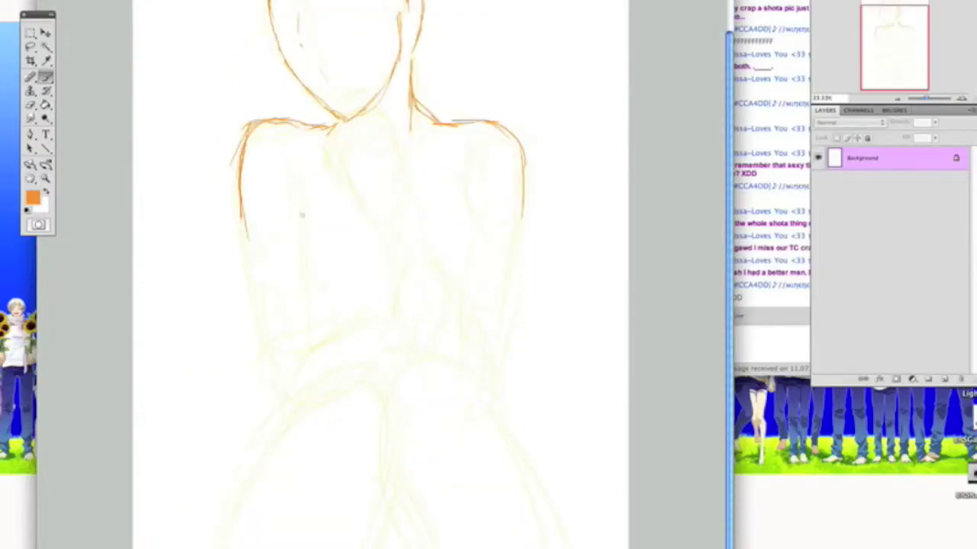
drag(308, 190, 301, 252)
drag(453, 180, 467, 282)
drag(523, 205, 515, 278)
Draw the raised forearm down to the elbow, undoing the last rounding stroke.
drag(416, 208, 488, 365)
drag(386, 218, 462, 403)
drag(429, 376, 499, 400)
drag(416, 210, 491, 363)
key(ctrl+z)
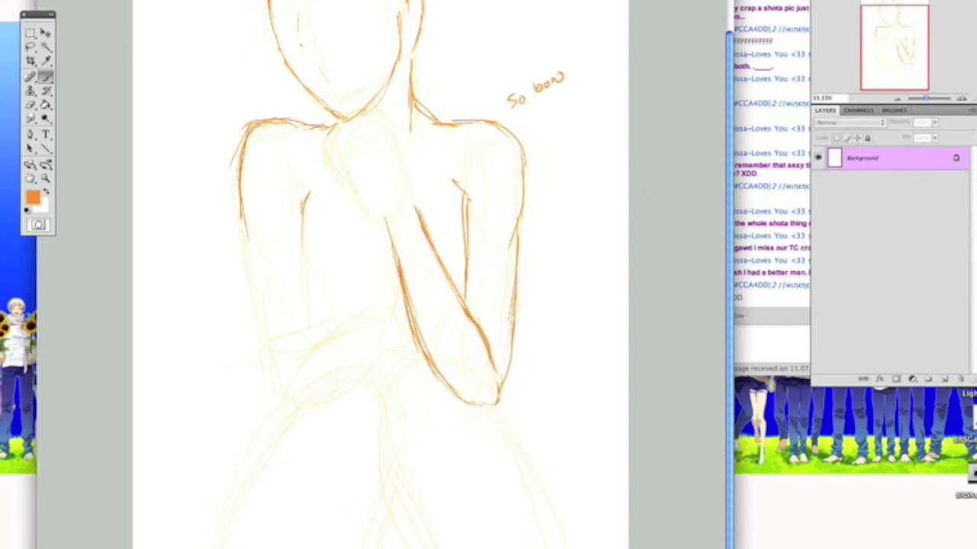
Draw the hand propping up the chin and the second forearm crossing the torso.
drag(393, 118, 412, 208)
drag(341, 122, 389, 114)
drag(428, 253, 305, 345)
drag(429, 309, 328, 339)
drag(395, 339, 271, 404)
Strengthen and darken the left arm outline.
drag(397, 283, 301, 344)
drag(244, 225, 267, 368)
drag(252, 122, 243, 278)
drag(305, 210, 309, 336)
drag(258, 282, 266, 328)
Erase the faint strokes left of the arm and retrace the left shoulder.
key(e)
mouse_move(233, 218)
mouse_down()
mouse_move(253, 122)
mouse_move(334, 120)
mouse_move(221, 184)
mouse_up()
key(b)
drag(244, 199, 249, 220)
Outline the clasped hand, then undo and redraw the lower arm more cleanly.
drag(418, 287, 401, 342)
drag(441, 257, 458, 305)
key(ctrl+z)
drag(390, 309, 294, 339)
drag(396, 347, 290, 396)
drag(366, 374, 385, 504)
Sketch the lap, legs and knees down to the bottom of the canvas.
drag(297, 393, 218, 548)
drag(385, 420, 358, 547)
drag(385, 354, 481, 450)
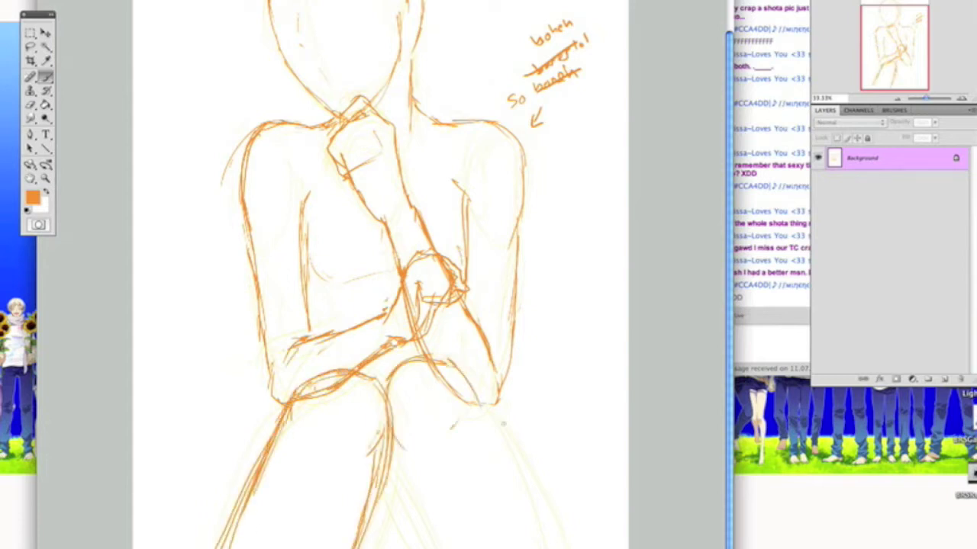
drag(467, 388, 543, 548)
drag(397, 441, 458, 548)
drag(313, 397, 385, 477)
Rework the top and sides of the head outline.
scroll(220, 107, up, 3)
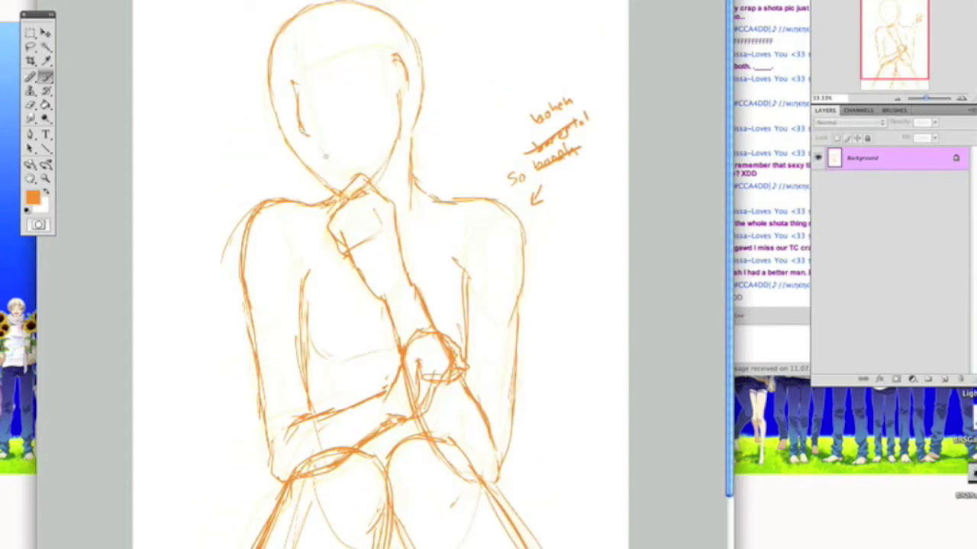
drag(382, 4, 419, 122)
drag(298, 3, 267, 138)
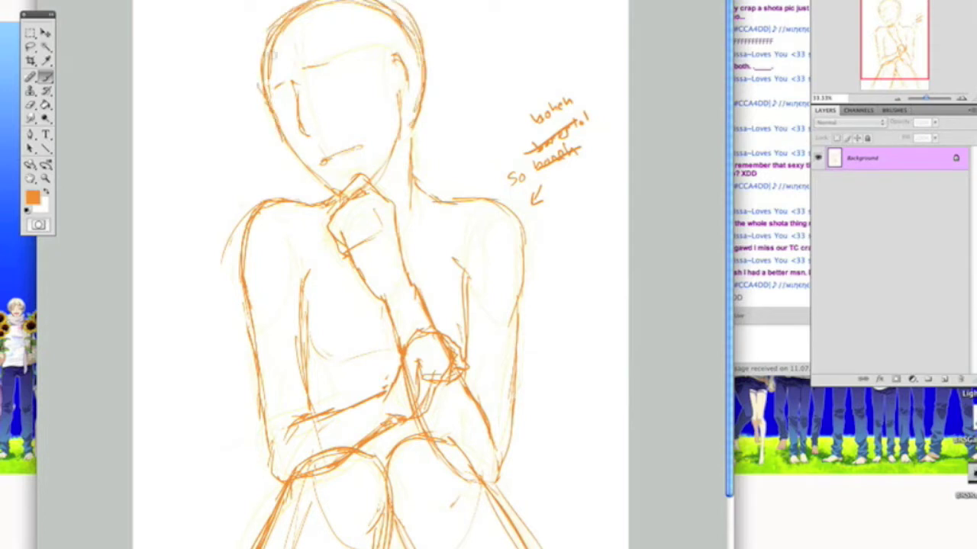
drag(267, 76, 400, 27)
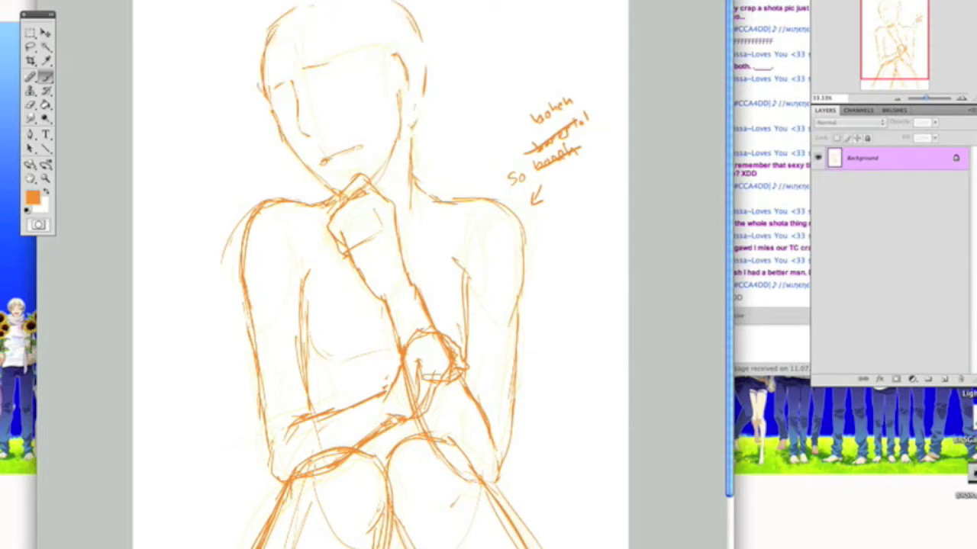
key(ctrl+u)
Fade the sketch with Hue/Saturation lightness and choose purple as the drawing colour.
drag(698, 430, 732, 430)
key(Return)
click(32, 197)
click(578, 436)
click(761, 384)
Zoom in and ink the nose, mouth and eye in purple.
key(ctrl+plus)
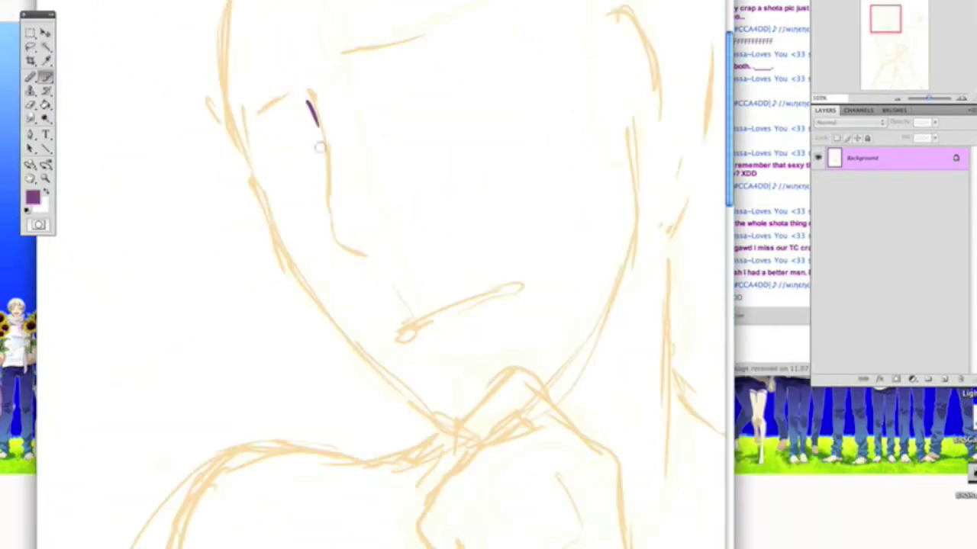
drag(306, 96, 359, 243)
mouse_move(393, 331)
mouse_down()
mouse_move(536, 267)
mouse_move(397, 336)
mouse_up()
key(ctrl+plus)
mouse_move(403, 148)
mouse_down()
mouse_move(435, 142)
mouse_move(450, 156)
mouse_up()
drag(336, 164, 359, 305)
Draw purple hair strands over the forehead and left side, plus the eyebrow.
drag(381, 229, 420, 397)
drag(423, 222, 425, 393)
drag(437, 178, 534, 423)
drag(393, 299, 492, 271)
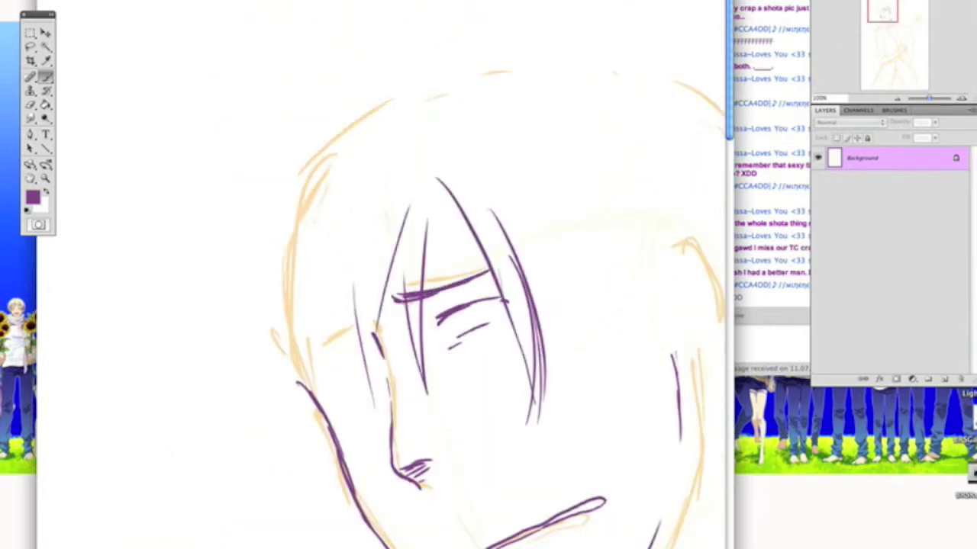
drag(325, 363, 359, 326)
drag(355, 240, 328, 527)
Rework the eye with an iris and add nose hatching and small hair strokes.
drag(435, 321, 496, 301)
drag(454, 335, 500, 321)
drag(488, 301, 518, 298)
drag(421, 455, 319, 315)
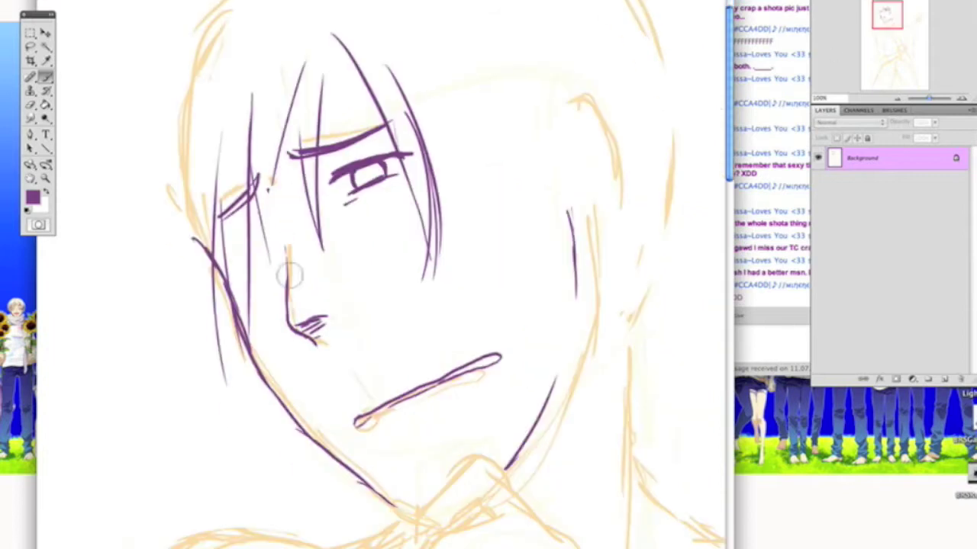
drag(272, 208, 276, 227)
mouse_move(284, 263)
mouse_down()
mouse_move(291, 347)
mouse_move(329, 352)
mouse_up()
Redraw the mouth thinner, add right-side hair strands and hatch blush on the right cheek.
drag(390, 432, 497, 396)
drag(336, 418, 462, 370)
drag(565, 200, 555, 380)
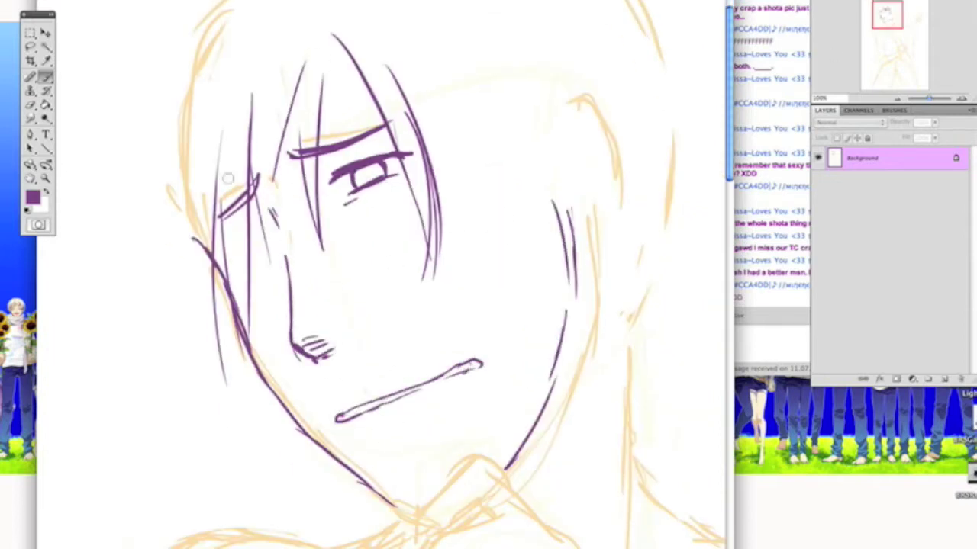
key(ctrl+minus)
drag(510, 101, 528, 382)
drag(483, 257, 509, 295)
drag(497, 265, 533, 321)
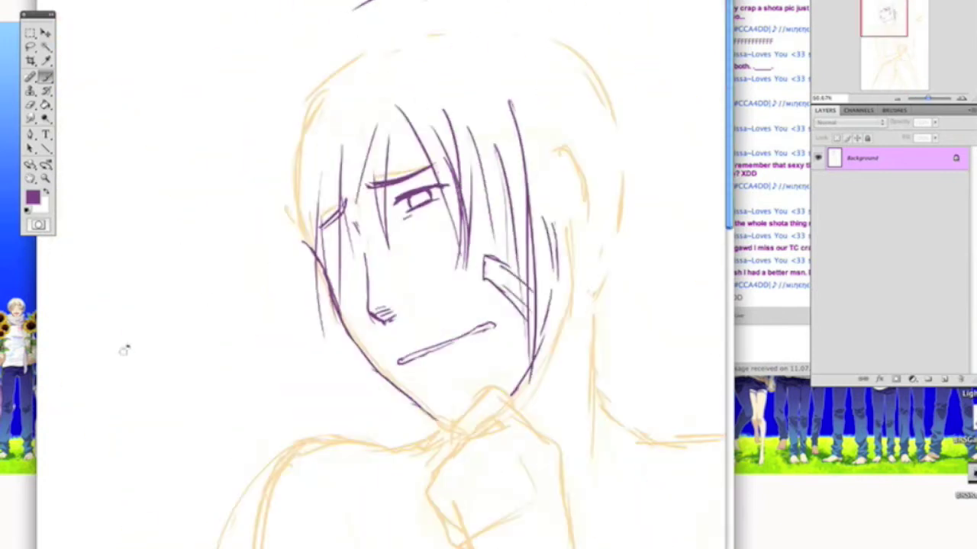
Handwrite the 'so many mistakes OTL' note left of the face.
drag(122, 351, 200, 306)
drag(132, 381, 184, 412)
drag(130, 451, 226, 404)
drag(175, 464, 293, 389)
mouse_move(162, 488)
mouse_down()
mouse_move(157, 509)
mouse_move(320, 409)
mouse_up()
Add a lower eyelid curve and tear lines, erasing a stray nose mark.
drag(418, 206, 385, 249)
drag(456, 189, 435, 200)
drag(392, 209, 408, 199)
drag(444, 197, 412, 240)
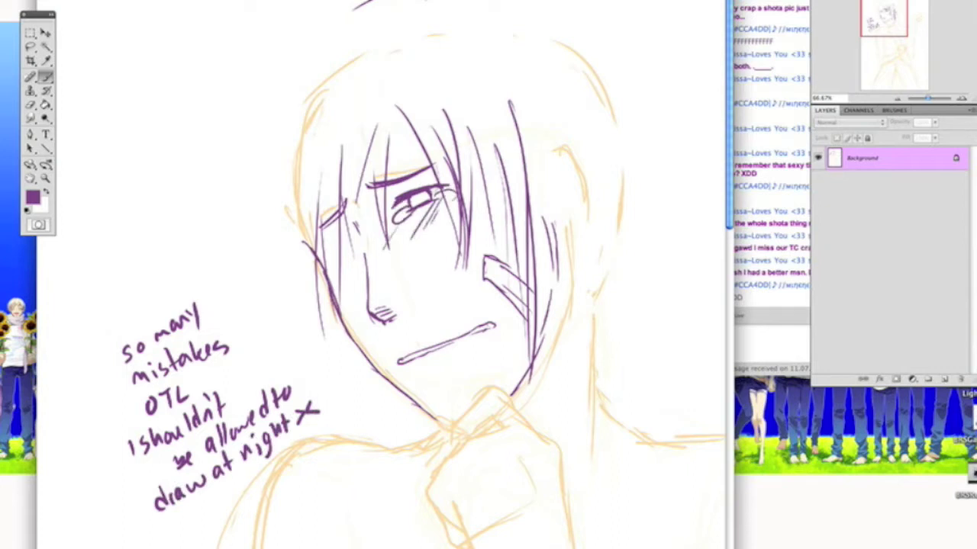
mouse_move(368, 303)
mouse_down()
mouse_move(397, 320)
mouse_move(375, 308)
mouse_up()
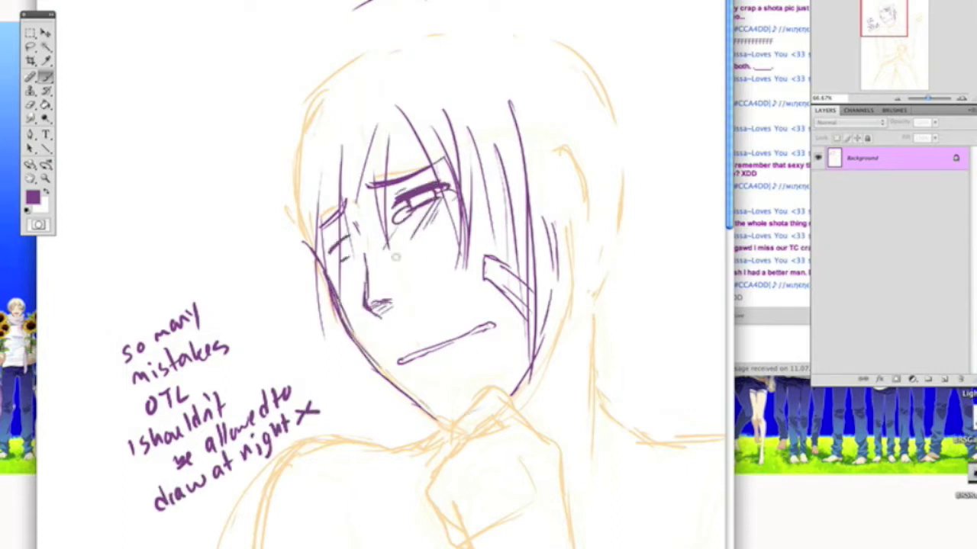
Draw the right hair outline, the top arc and long locks on the left.
drag(527, 143, 555, 217)
drag(610, 84, 630, 244)
drag(335, 2, 214, 50)
drag(283, 61, 252, 305)
drag(297, 274, 343, 404)
Add inner and left-side hair strands.
drag(397, 115, 401, 283)
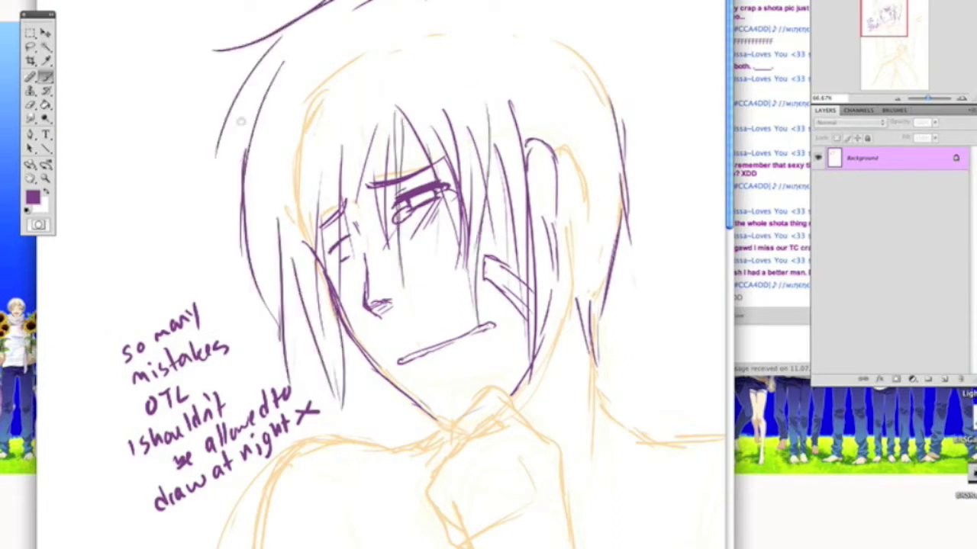
drag(271, 65, 180, 122)
drag(320, 72, 267, 259)
drag(248, 153, 221, 301)
Ink the right hair contour, the left shoulder contour and the ear with its curl.
drag(519, 2, 634, 336)
drag(579, 305, 557, 435)
drag(588, 344, 637, 442)
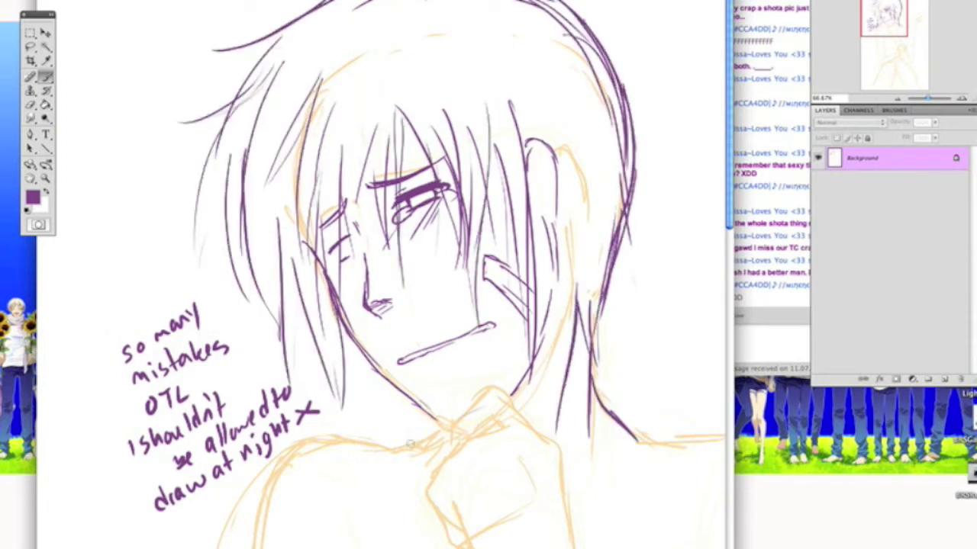
drag(410, 443, 231, 537)
drag(553, 170, 537, 217)
drag(513, 134, 553, 163)
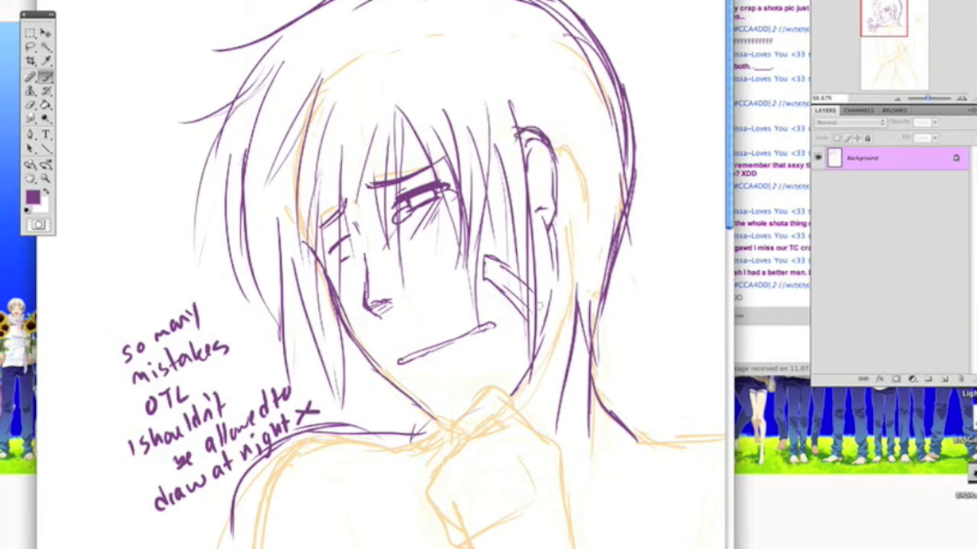
Replace the eyes with hair strands across the face and a closed-eye lid with a lash.
mouse_move(368, 136)
mouse_down()
mouse_move(451, 206)
mouse_move(358, 260)
mouse_up()
drag(389, 114, 381, 221)
drag(443, 122, 458, 236)
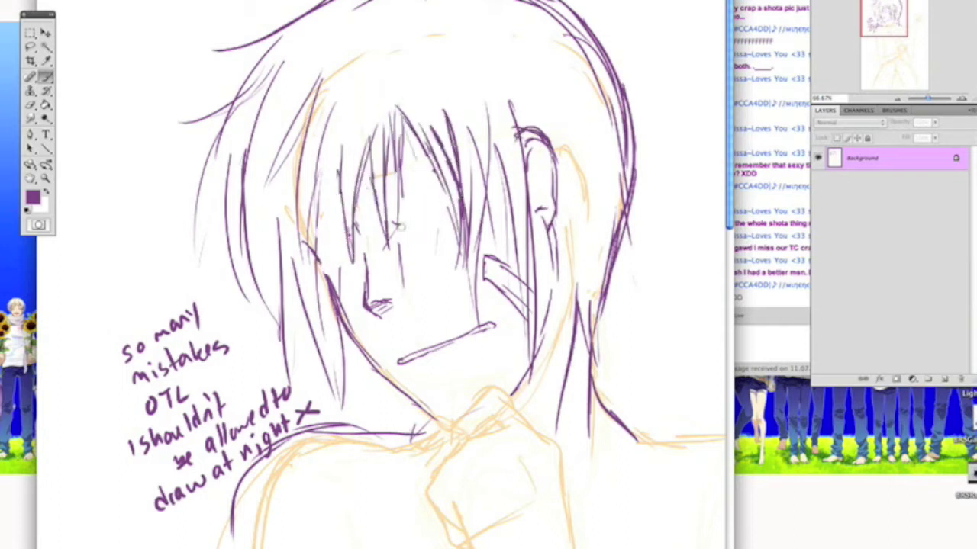
drag(336, 168, 321, 298)
drag(401, 126, 396, 282)
drag(358, 174, 424, 154)
drag(340, 197, 310, 221)
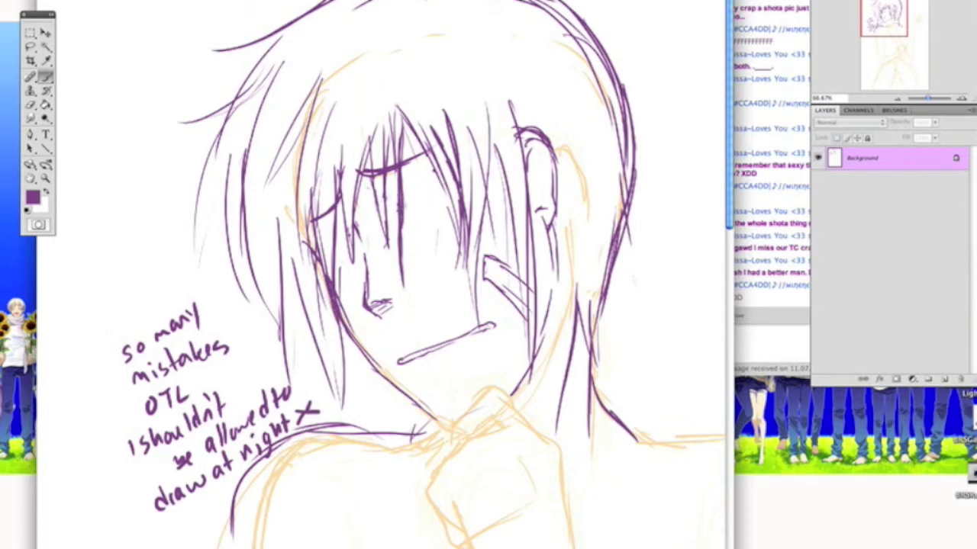
Redraw the nose, mouth, cheek and jaw line with shading around the eyes.
mouse_move(374, 259)
mouse_down()
mouse_move(498, 320)
mouse_move(408, 399)
mouse_up()
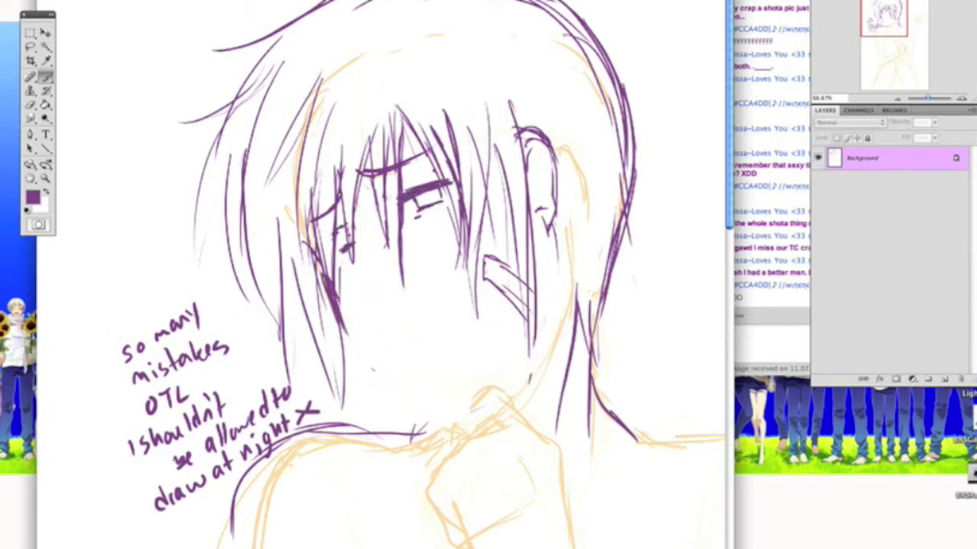
drag(405, 195, 458, 220)
mouse_move(356, 237)
mouse_down()
mouse_move(364, 277)
mouse_move(392, 310)
mouse_up()
drag(546, 214, 505, 365)
drag(328, 305, 494, 380)
mouse_move(546, 206)
mouse_down()
mouse_move(450, 419)
mouse_move(519, 373)
mouse_up()
Handwrite the 'like Tino (Finland)' note at top right.
mouse_move(634, 21)
mouse_down()
mouse_move(675, 38)
mouse_move(675, 73)
mouse_up()
drag(690, 61, 719, 67)
drag(653, 109, 652, 91)
drag(643, 136, 700, 114)
drag(706, 91, 710, 119)
Draw a cheek line, the ponytail loop with strands, and an arrow pointing at it.
drag(484, 258, 536, 297)
mouse_move(592, 333)
mouse_down()
mouse_move(638, 340)
mouse_move(631, 427)
mouse_up()
drag(635, 351, 626, 473)
drag(549, 246, 579, 351)
drag(632, 300, 633, 333)
Write 'defies gravity' beside the ponytail.
drag(626, 271, 663, 288)
drag(666, 260, 691, 276)
mouse_move(650, 296)
mouse_down()
mouse_move(654, 329)
mouse_move(691, 294)
mouse_up()
drag(693, 284, 716, 273)
Redraw the mouth, hatch blush on the cheeks and add right-side hair strokes.
mouse_move(479, 321)
mouse_down()
mouse_move(408, 353)
mouse_move(450, 355)
mouse_up()
drag(335, 252, 358, 290)
drag(457, 176, 488, 259)
drag(458, 267, 441, 258)
drag(588, 38, 572, 358)
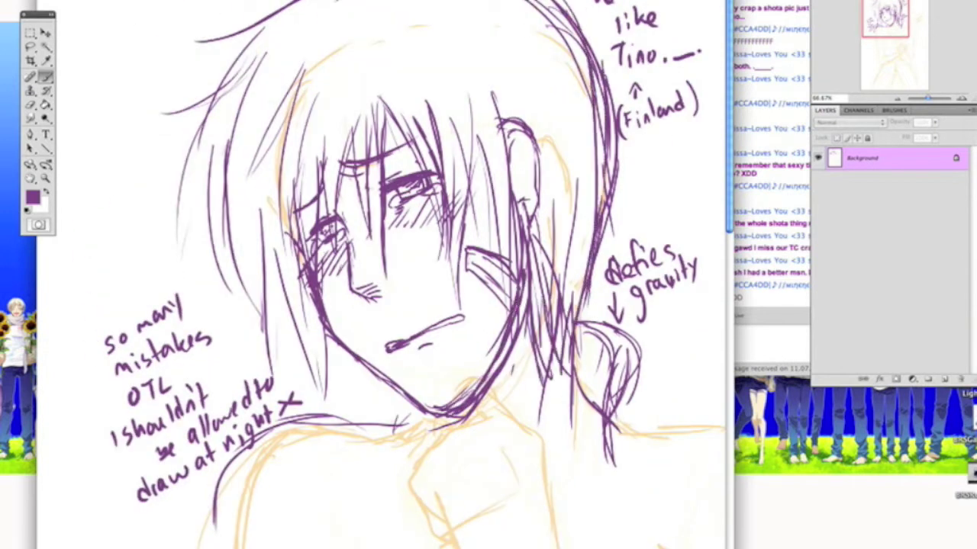
drag(381, 274, 398, 283)
scroll(381, 275, down, 1)
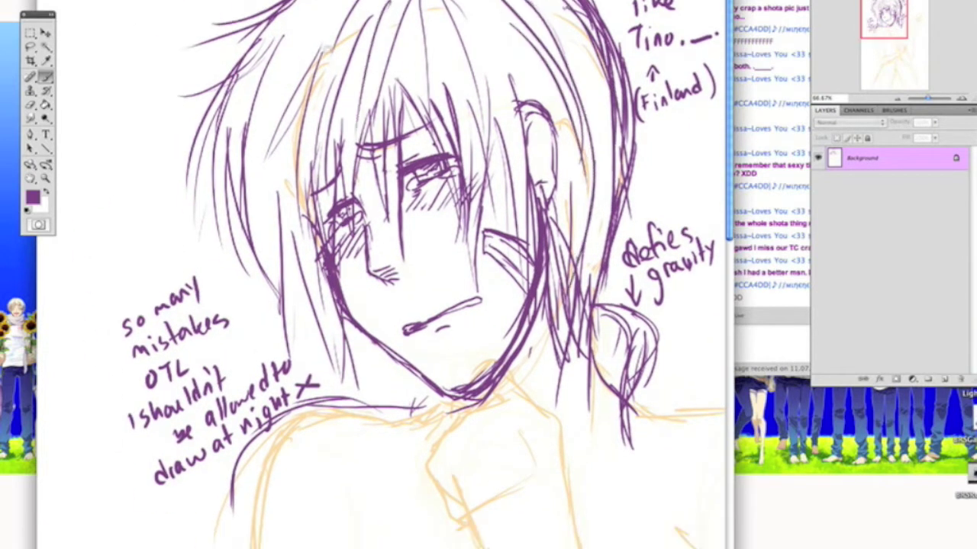
scroll(382, 275, down, 5)
Ink the neck, shoulder, chin-propping hand and raised arm in purple.
drag(519, 172, 564, 218)
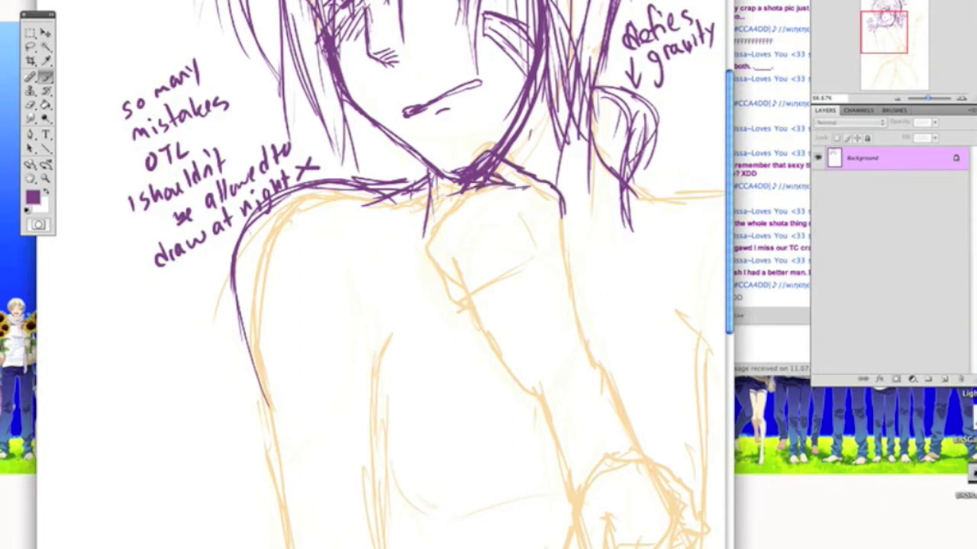
drag(500, 196, 458, 260)
drag(561, 199, 594, 363)
drag(450, 248, 565, 484)
drag(458, 248, 469, 298)
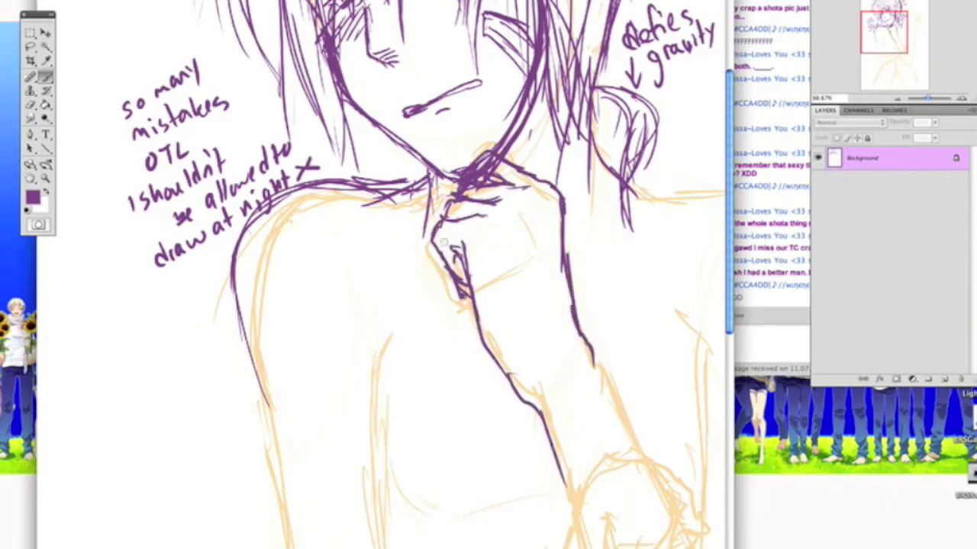
Ink the right shoulder and arm, the collar, and a line down the chest.
key(ctrl+minus)
drag(442, 221, 538, 427)
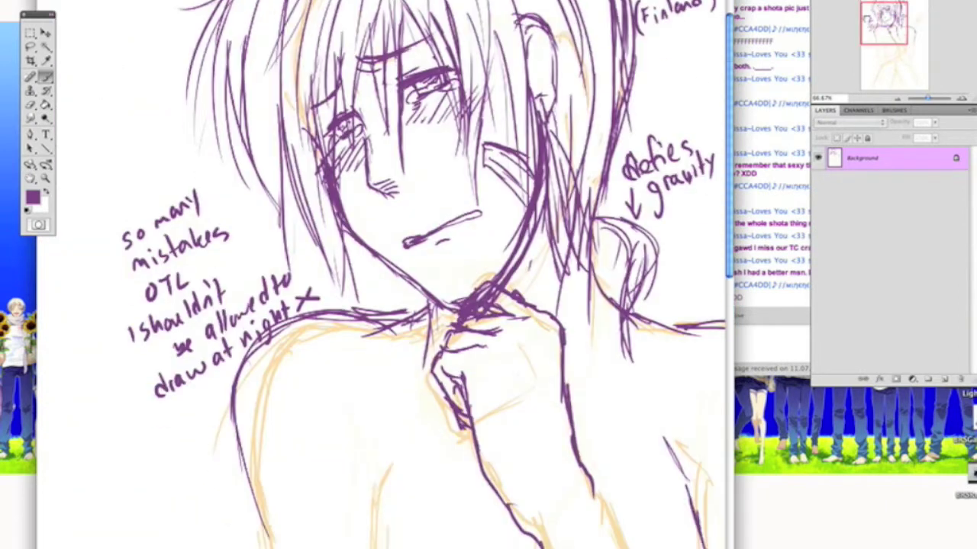
key(ctrl+minus)
drag(431, 190, 462, 290)
drag(400, 229, 450, 309)
drag(302, 203, 381, 321)
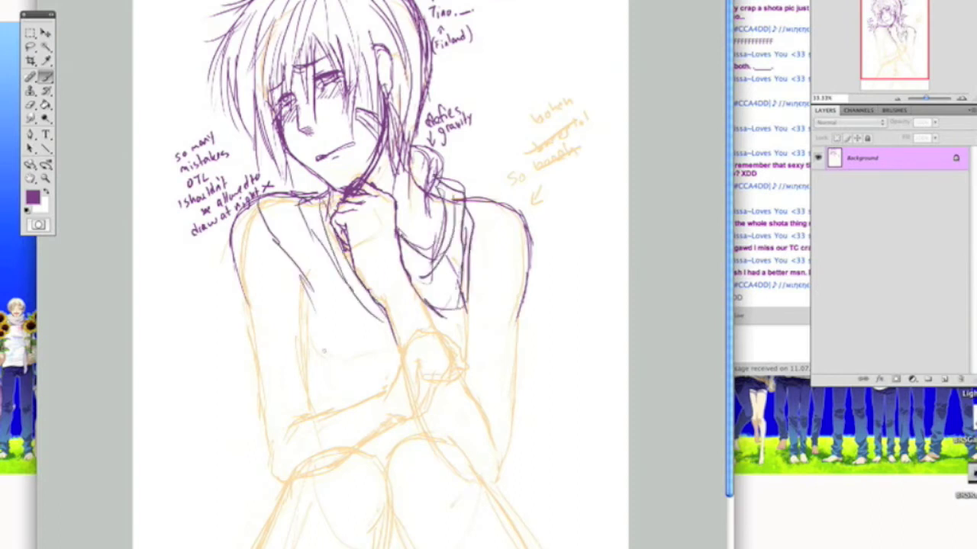
Add hair strands over the chest, collar lines at the neck and right-shoulder marks.
drag(286, 191, 294, 321)
drag(290, 237, 316, 351)
drag(283, 194, 252, 267)
drag(305, 198, 336, 343)
drag(325, 180, 305, 229)
drag(405, 229, 443, 210)
Ink the outer right arm, the forearm across the lap and the elbow area.
drag(521, 309, 510, 397)
mouse_move(424, 331)
mouse_down()
mouse_move(386, 385)
mouse_move(318, 424)
mouse_up()
drag(403, 412, 294, 474)
drag(412, 280, 438, 337)
drag(375, 297, 401, 359)
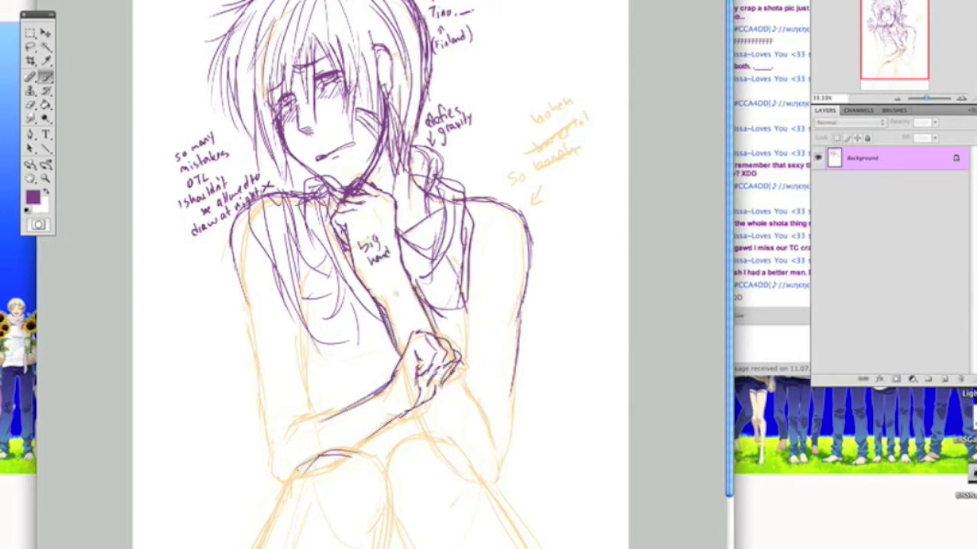
drag(382, 270, 354, 303)
drag(458, 364, 496, 432)
Add inner arm lines, left-chest hair strands and hatching on the collar and chest.
drag(523, 304, 475, 462)
drag(467, 298, 457, 373)
drag(389, 336, 317, 370)
drag(334, 302, 303, 346)
drag(424, 295, 456, 247)
drag(380, 195, 403, 179)
drag(398, 224, 416, 203)
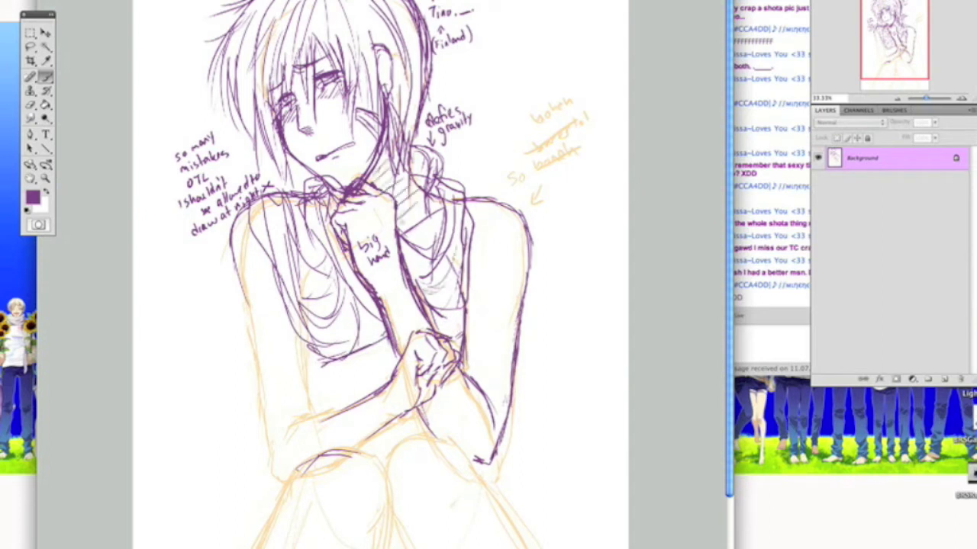
Rough in purple strokes down the lower body toward the legs.
drag(234, 210, 269, 458)
drag(290, 333, 327, 416)
scroll(382, 275, down, 3)
drag(385, 377, 348, 455)
drag(290, 420, 229, 547)
mouse_move(392, 366)
mouse_down()
mouse_move(462, 382)
mouse_move(549, 548)
mouse_up()
Sketch purple outlines along the legs, knees and arms.
drag(389, 427, 458, 548)
drag(382, 374, 308, 435)
drag(488, 292, 458, 362)
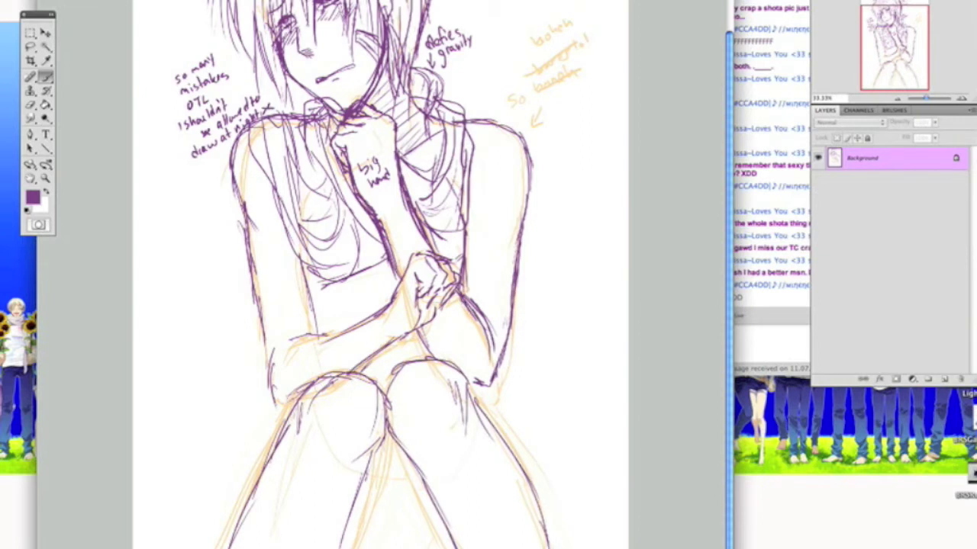
drag(374, 317, 262, 366)
drag(525, 119, 511, 313)
Add strokes between the legs and on the knees, and handwrite a note by the right knee.
drag(405, 454, 381, 511)
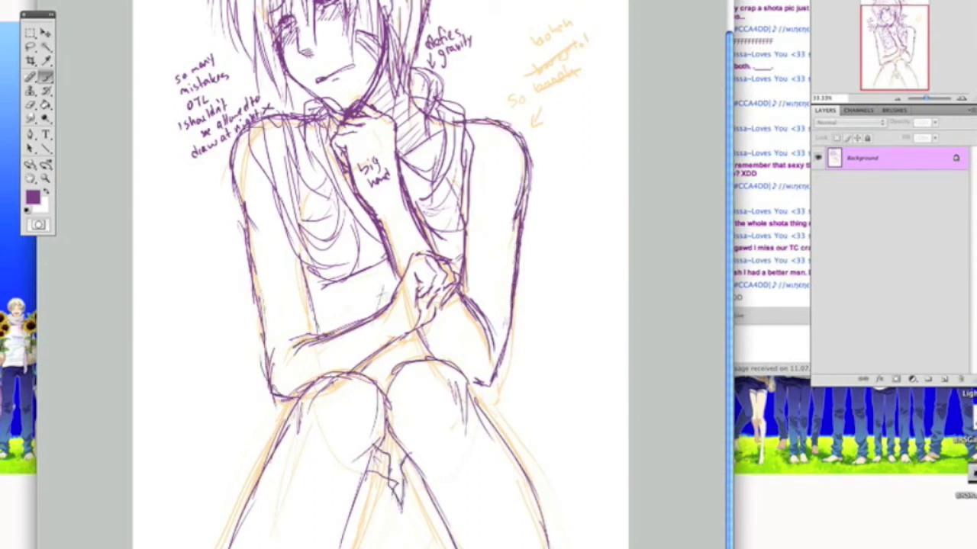
drag(366, 451, 359, 546)
drag(439, 423, 471, 400)
drag(458, 488, 496, 389)
drag(290, 416, 275, 508)
drag(510, 416, 565, 423)
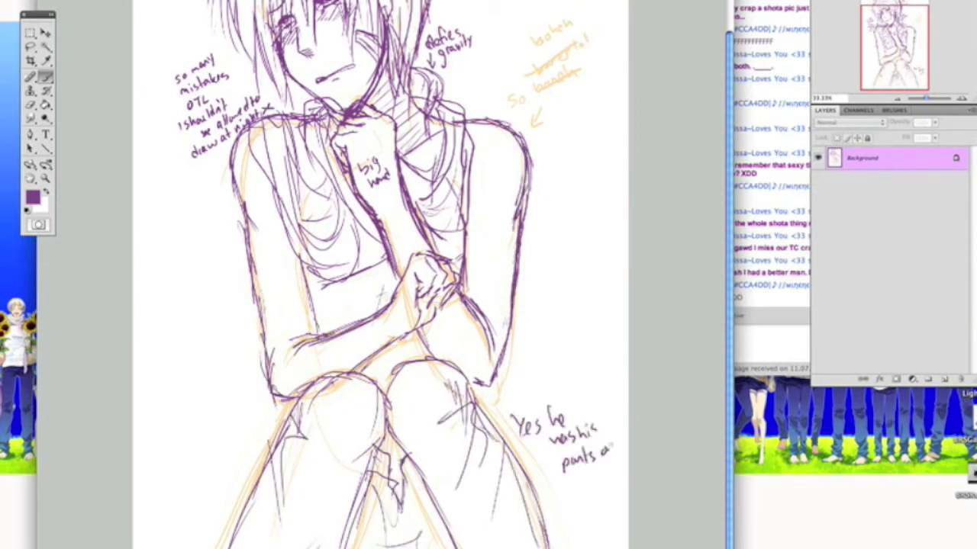
drag(401, 492, 399, 538)
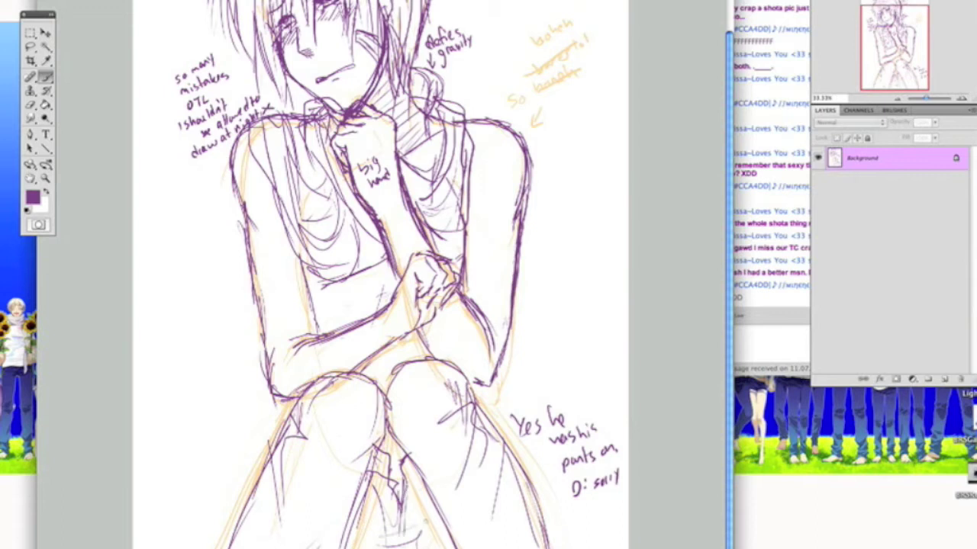
key(ctrl+minus)
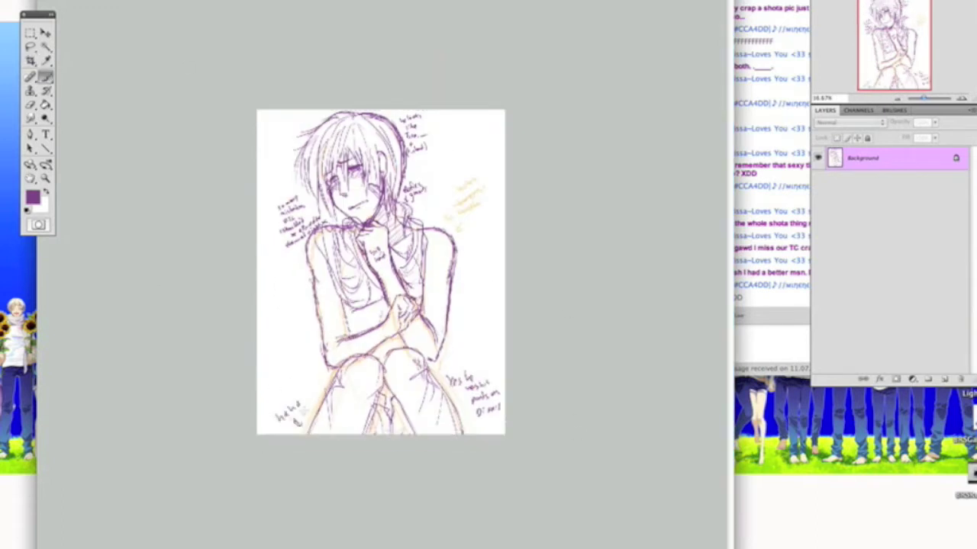
Add purple leg strokes and a handwritten note on the right side of the page.
mouse_move(332, 370)
mouse_down()
mouse_move(332, 397)
mouse_move(389, 393)
mouse_up()
mouse_move(458, 354)
mouse_down()
mouse_move(401, 427)
mouse_move(463, 341)
mouse_up()
drag(457, 352, 487, 313)
Lighten the purple sketch lines with a Hue/Saturation adjustment.
key(ctrl+u)
key(Return)
click(32, 198)
Pick a dark purple and draw dark hair strands over the head.
click(796, 383)
key(ctrl+plus)
scroll(381, 274, up, 5)
drag(229, 4, 144, 45)
drag(274, 23, 309, 195)
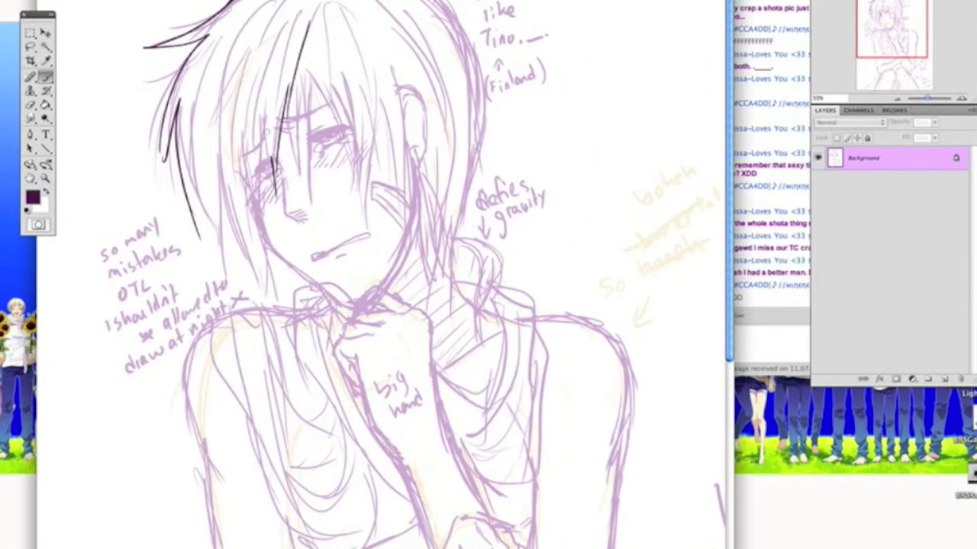
drag(313, 61, 358, 199)
drag(366, 88, 401, 252)
drag(393, 68, 409, 218)
Ink hair strands over the forehead, face and left side of the head.
drag(284, 6, 226, 144)
drag(267, 88, 240, 229)
drag(259, 114, 233, 235)
drag(291, 179, 282, 217)
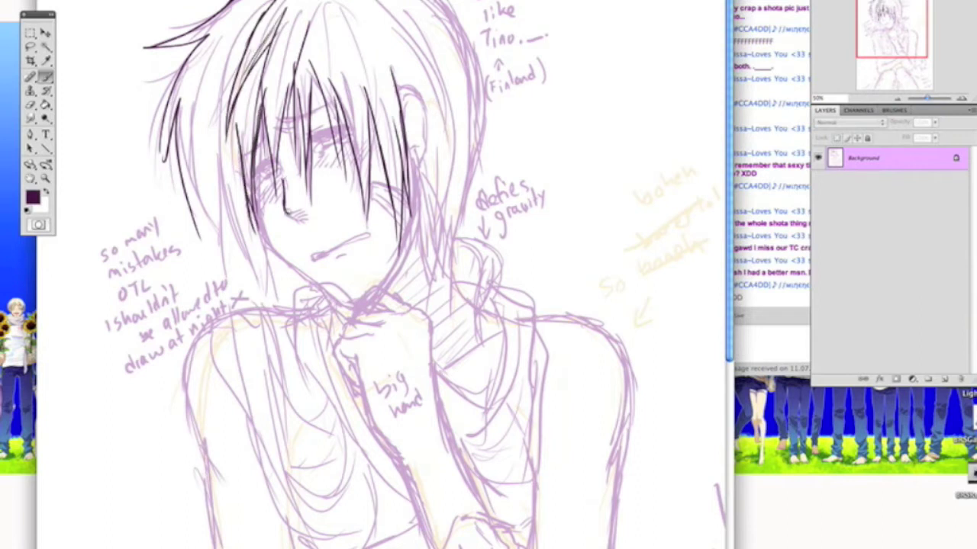
drag(206, 47, 196, 180)
drag(223, 80, 209, 201)
drag(248, 2, 193, 111)
drag(228, 46, 192, 163)
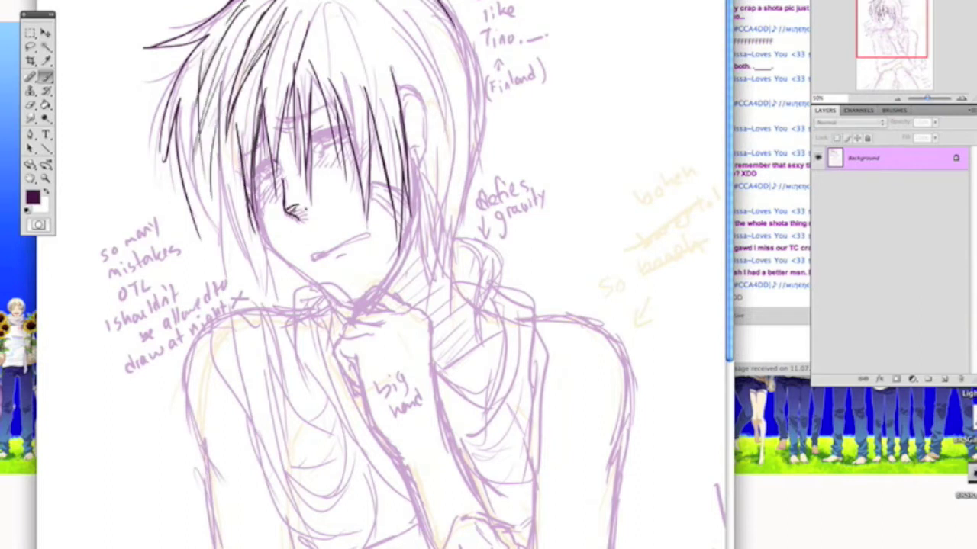
Ink the right hair outline, ear, right face side, chin and trembling mouth.
drag(440, 1, 449, 252)
drag(424, 203, 445, 267)
drag(397, 84, 420, 164)
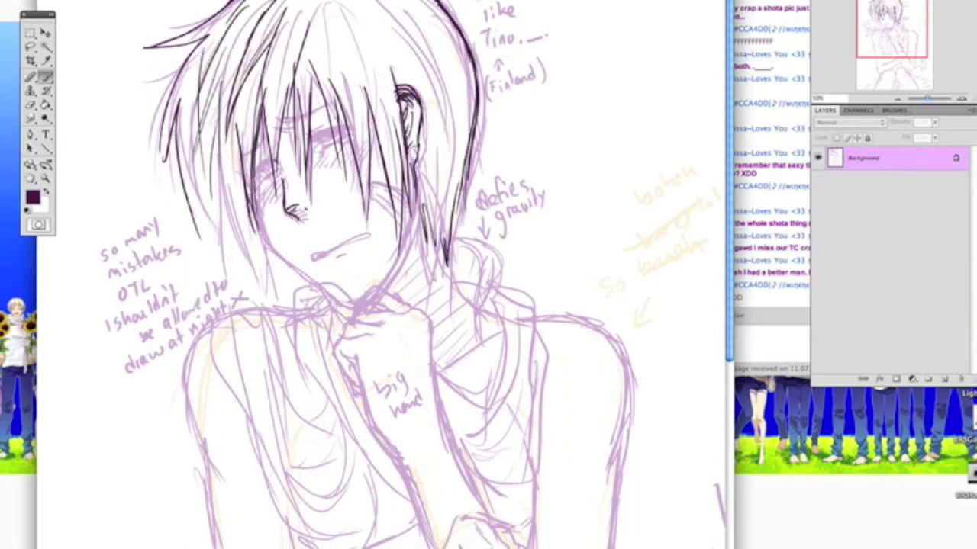
drag(292, 284, 321, 381)
drag(308, 251, 357, 235)
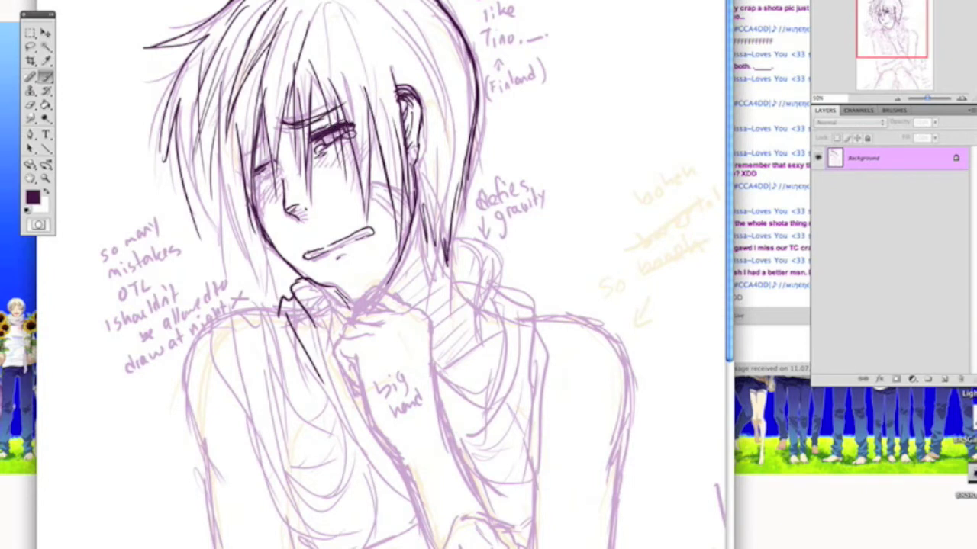
Add right-side hair strands and darken the left strands down toward the chin.
drag(336, 2, 352, 77)
mouse_move(442, 17)
mouse_down()
mouse_move(421, 184)
mouse_move(467, 200)
mouse_up()
drag(479, 53, 473, 176)
drag(215, 131, 196, 236)
drag(229, 113, 265, 311)
drag(199, 139, 177, 241)
drag(178, 93, 161, 182)
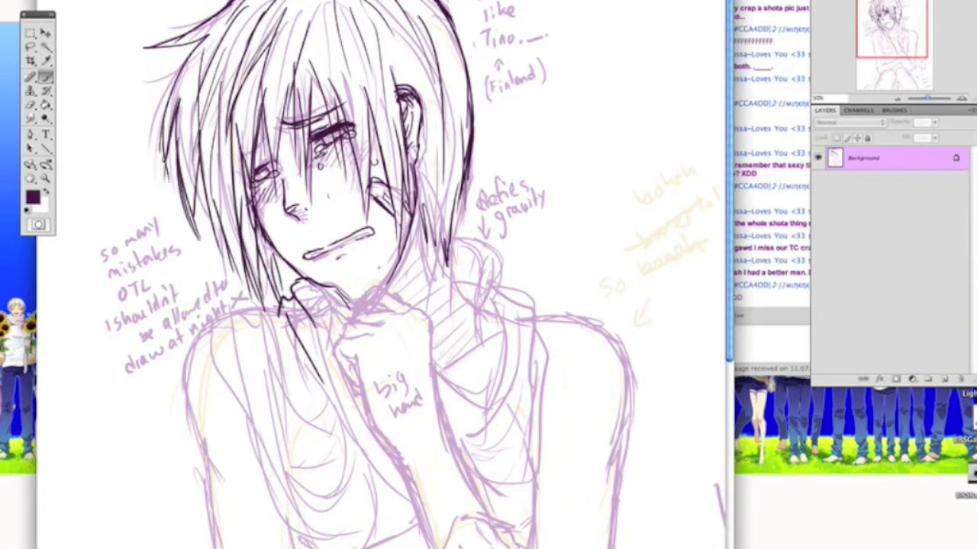
Add dark hair strokes around the whole head.
drag(229, 2, 137, 126)
drag(218, 25, 163, 175)
drag(333, 2, 318, 77)
drag(457, 1, 467, 244)
Handwrite the note 'head is blah now' beside the hair.
drag(487, 145, 544, 125)
drag(563, 99, 572, 115)
drag(576, 93, 604, 107)
drag(600, 87, 634, 84)
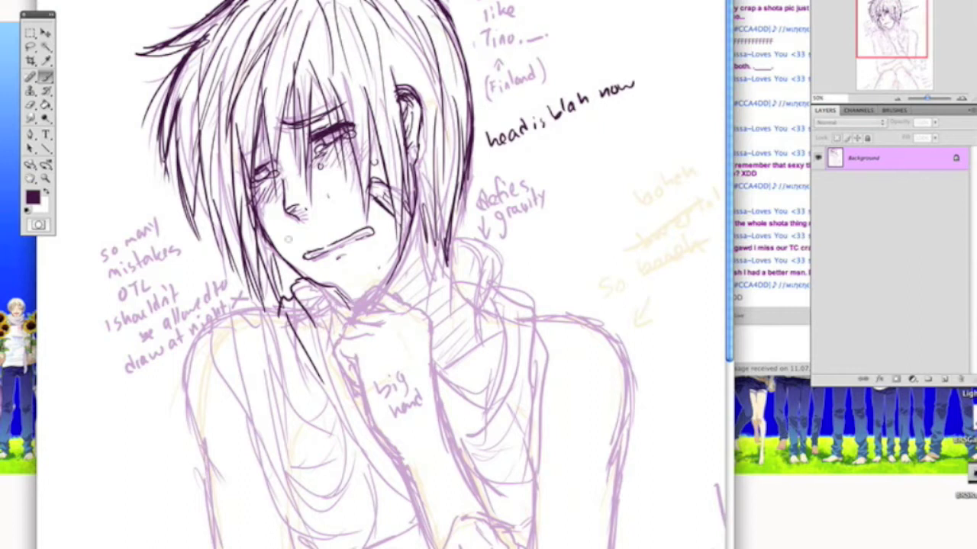
Undo the last hair strokes and redraw the top-left hair with a long flick.
scroll(123, 122, up, 1)
key(ctrl+alt+z)
key(ctrl+alt+z)
Refine the right hair edge with final dark strokes, undoing stray ones.
key(ctrl+alt+z)
key(ctrl+alt+z)
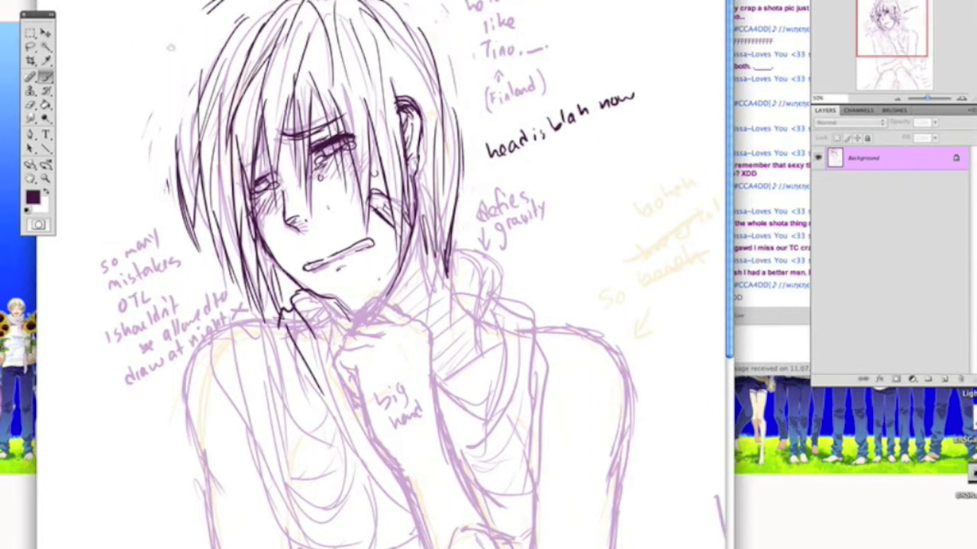
drag(214, 10, 126, 76)
drag(229, 2, 165, 183)
drag(427, 1, 456, 260)
key(ctrl+alt+z)
drag(458, 95, 451, 275)
drag(424, 2, 461, 114)
drag(458, 99, 451, 259)
drag(206, 15, 180, 260)
drag(447, 27, 453, 225)
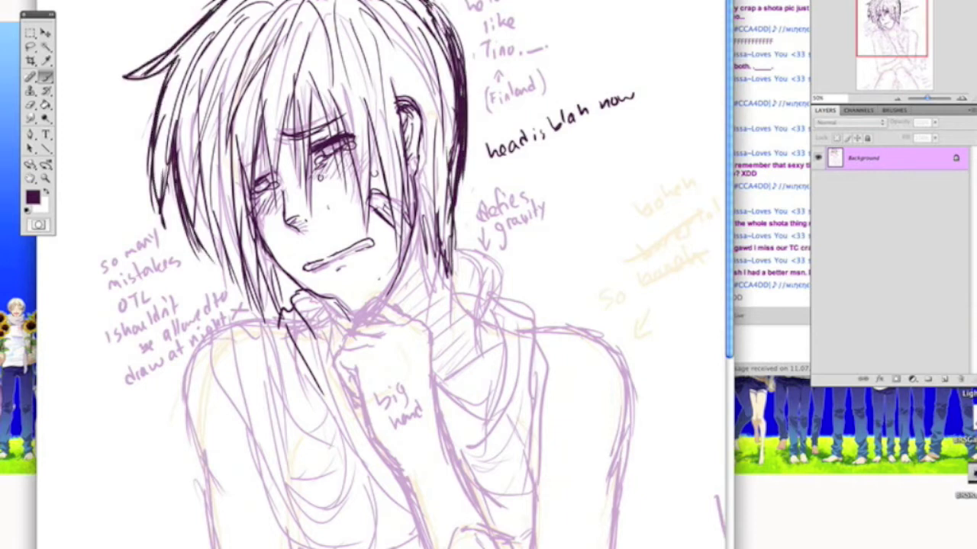
key(ctrl+alt+z)
key(ctrl+0)
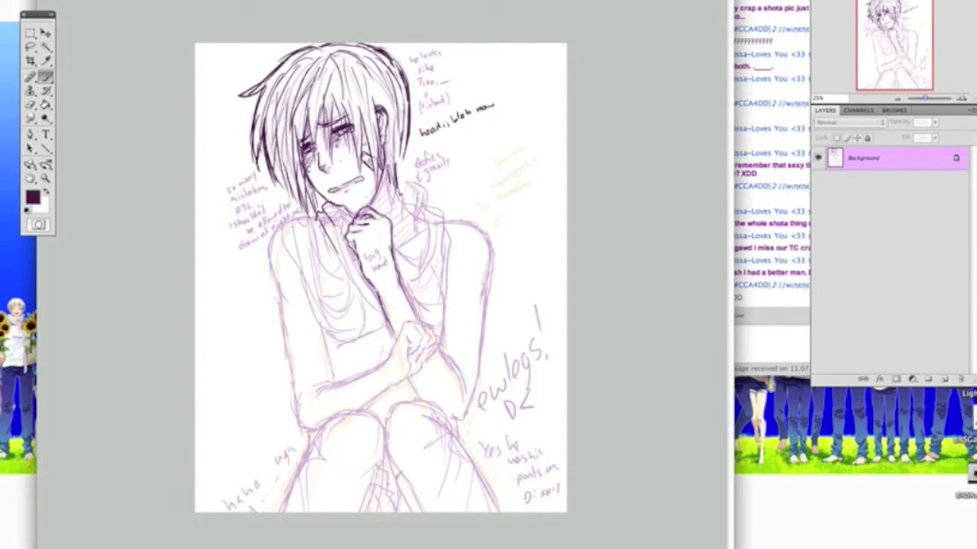
Ink hair strands to the neck, the collar, chest and left arm in dark lines.
drag(400, 159, 415, 251)
drag(405, 186, 424, 263)
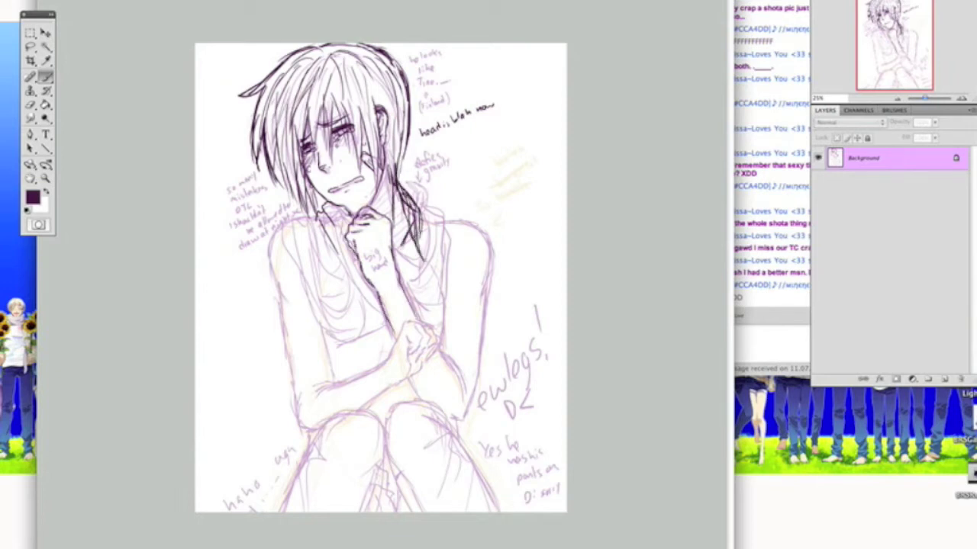
drag(432, 213, 446, 288)
drag(404, 223, 428, 288)
drag(333, 222, 357, 292)
drag(413, 271, 443, 298)
drag(293, 215, 355, 347)
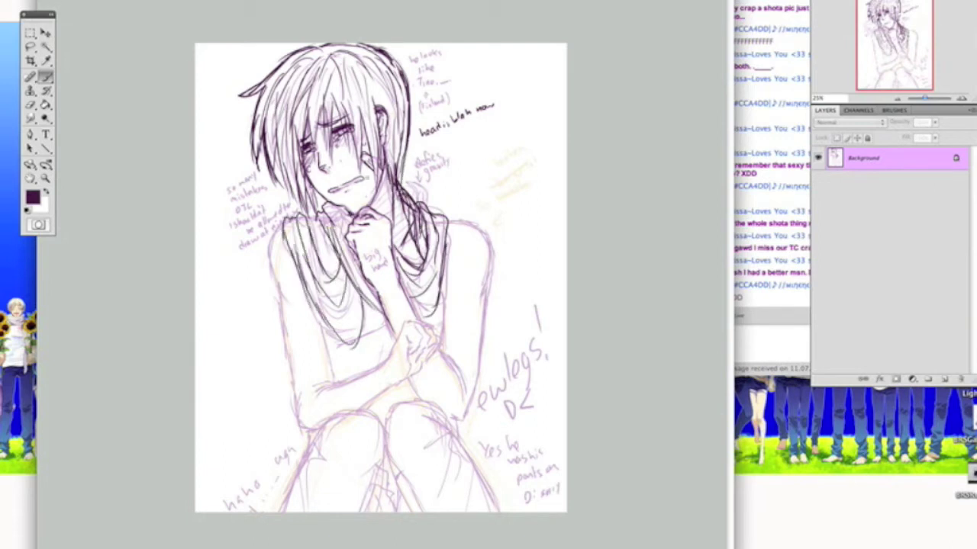
mouse_move(267, 225)
mouse_down()
mouse_move(294, 409)
mouse_move(397, 348)
mouse_up()
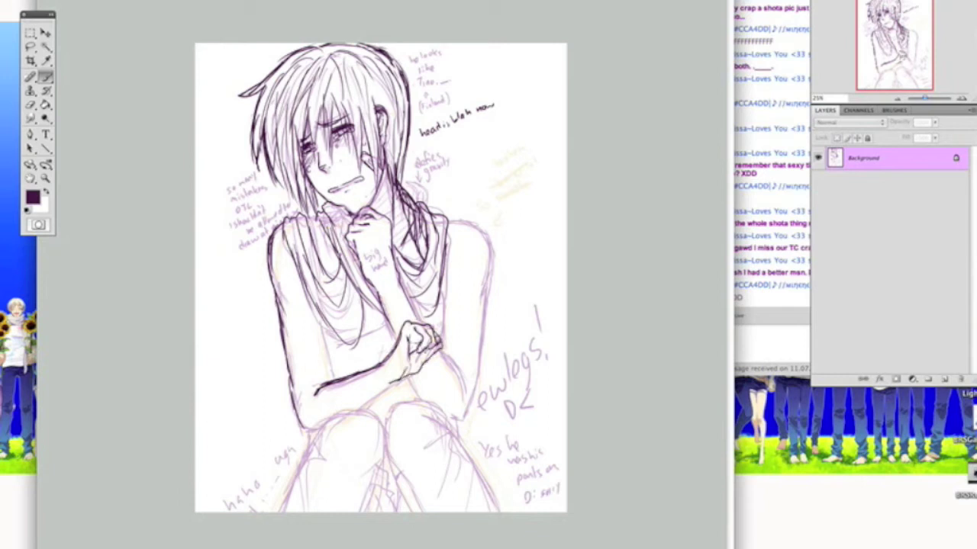
Trace the right shoulder and side, adding small strokes on chest and arms.
mouse_move(441, 221)
mouse_down()
mouse_move(486, 302)
mouse_move(454, 420)
mouse_up()
drag(388, 300, 382, 344)
drag(480, 283, 460, 420)
drag(316, 300, 308, 313)
Ink the outlines of both knees and upper legs.
drag(308, 427, 284, 507)
drag(460, 418, 504, 513)
mouse_move(388, 412)
mouse_down()
mouse_move(463, 427)
mouse_move(381, 464)
mouse_up()
drag(305, 428, 385, 400)
drag(309, 481, 372, 473)
Ink the left shin and lines down the right lower leg.
drag(304, 454, 268, 513)
drag(379, 473, 369, 512)
drag(391, 465, 378, 500)
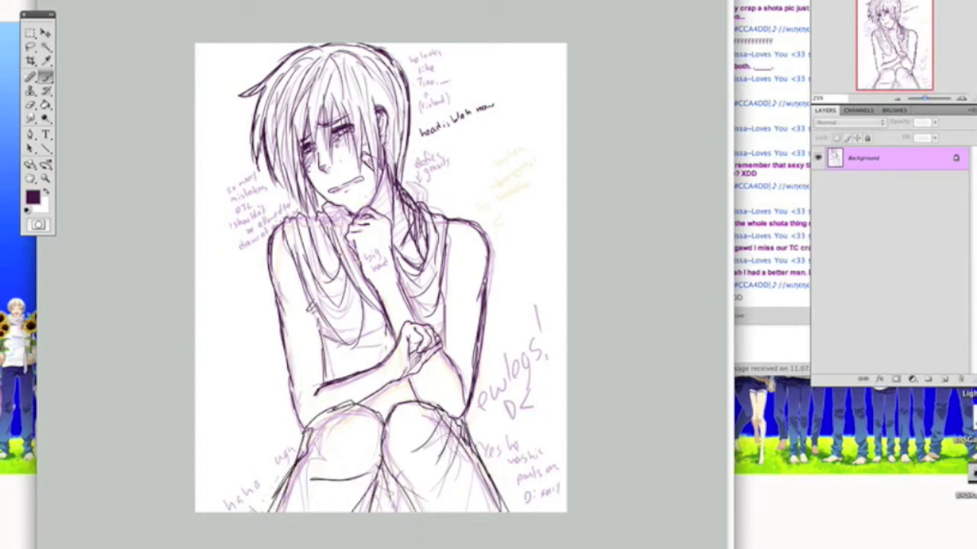
drag(303, 429, 267, 512)
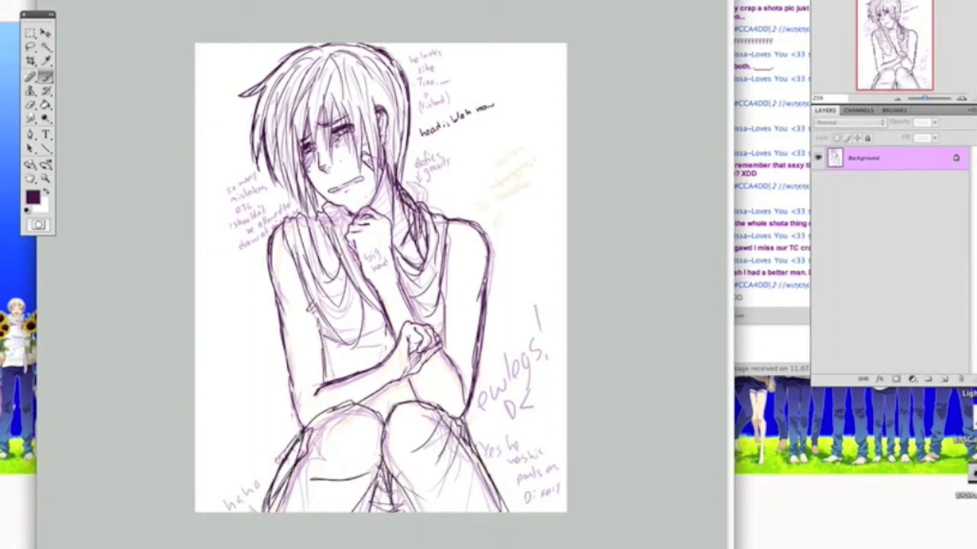
drag(480, 405, 469, 451)
drag(470, 397, 548, 513)
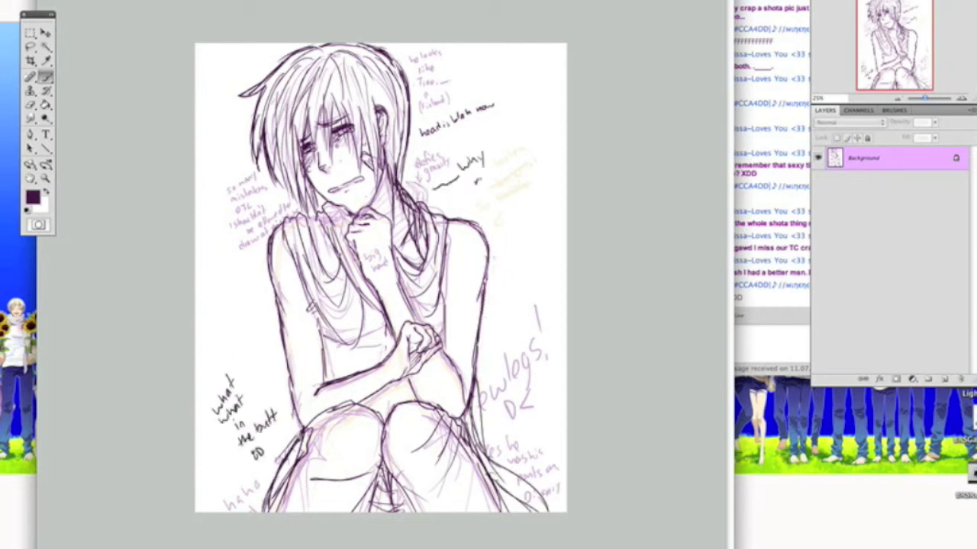
Draw a speech bubble with a question mark, and write 'YEAH!' with a reply below.
drag(553, 126, 556, 135)
drag(562, 136, 446, 162)
drag(531, 169, 473, 184)
drag(496, 259, 543, 252)
drag(548, 226, 565, 252)
drag(510, 283, 529, 294)
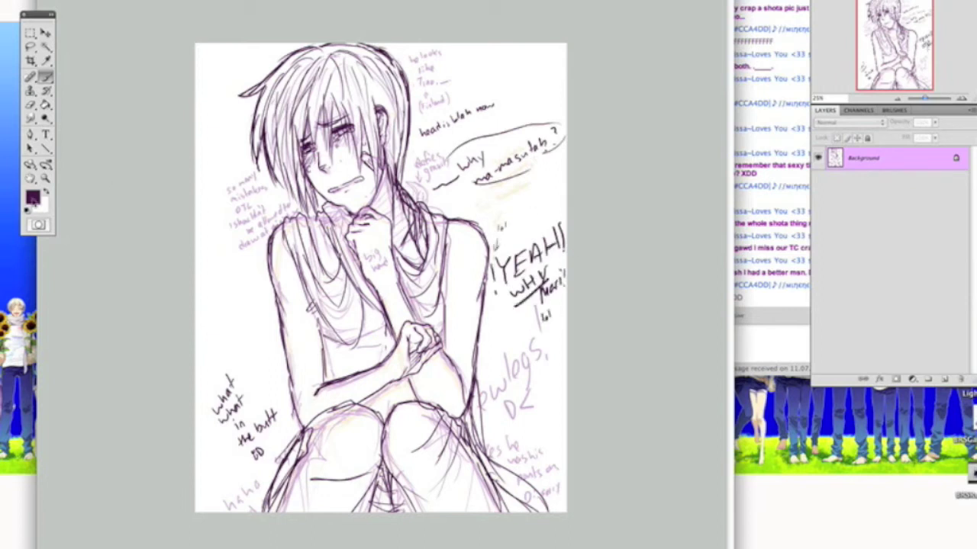
key(ctrl+u)
Lighten the sketch's highlights to 223 with a Levels adjustment.
key(Escape)
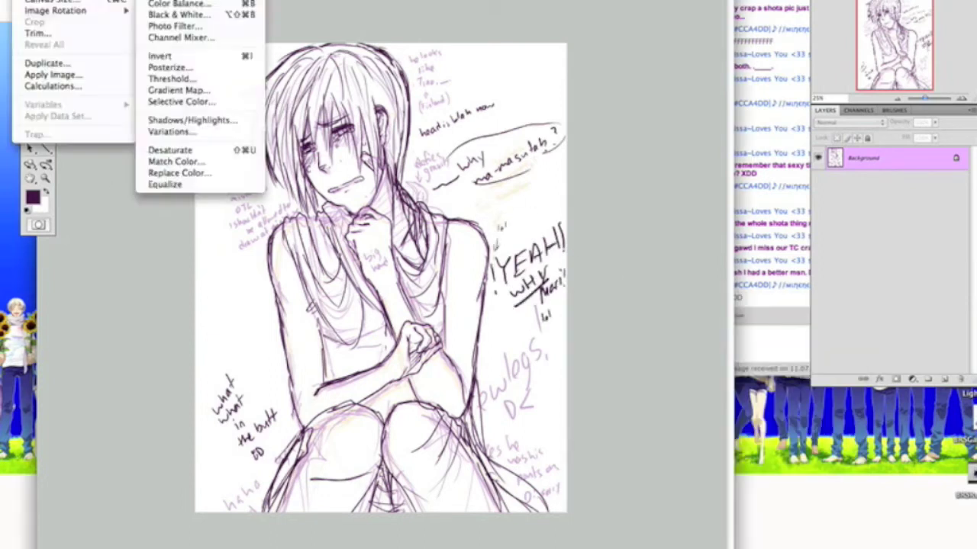
key(ctrl+l)
drag(898, 91, 877, 92)
key(Return)
Darken the hair and bangs with purple brush strokes on Layer 1.
right_click(229, 174)
mouse_move(320, 53)
mouse_down()
mouse_move(283, 134)
mouse_move(274, 198)
mouse_up()
mouse_move(359, 48)
mouse_down()
mouse_move(319, 120)
mouse_move(397, 180)
mouse_up()
drag(328, 105, 316, 152)
mouse_move(359, 112)
mouse_down()
mouse_move(382, 206)
mouse_move(450, 343)
mouse_up()
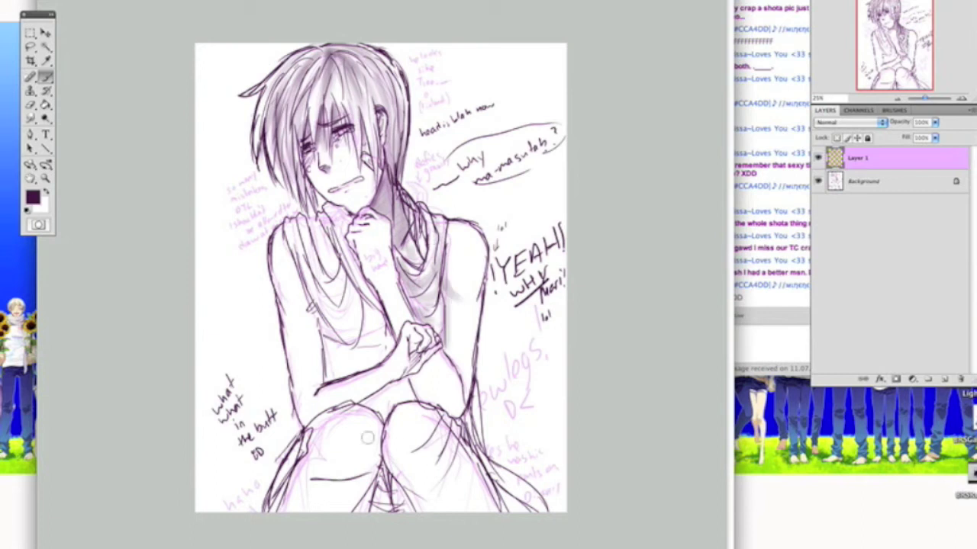
Shade the neck, collar, both knees, lower legs and pants in dark purple.
drag(358, 412, 290, 519)
drag(336, 458, 404, 510)
mouse_move(275, 504)
mouse_down()
mouse_move(397, 412)
mouse_move(489, 503)
mouse_up()
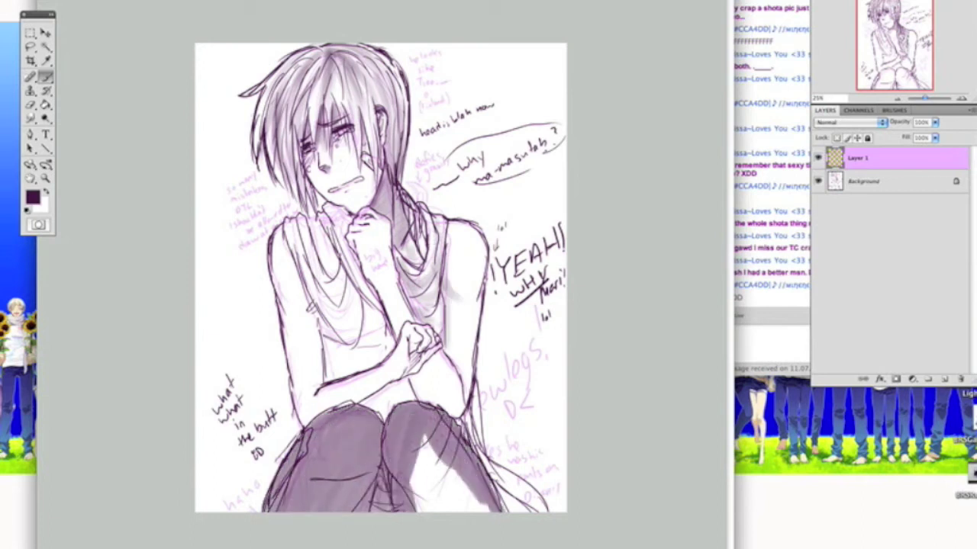
drag(412, 435, 473, 508)
drag(397, 450, 481, 508)
drag(381, 427, 488, 507)
drag(336, 435, 275, 507)
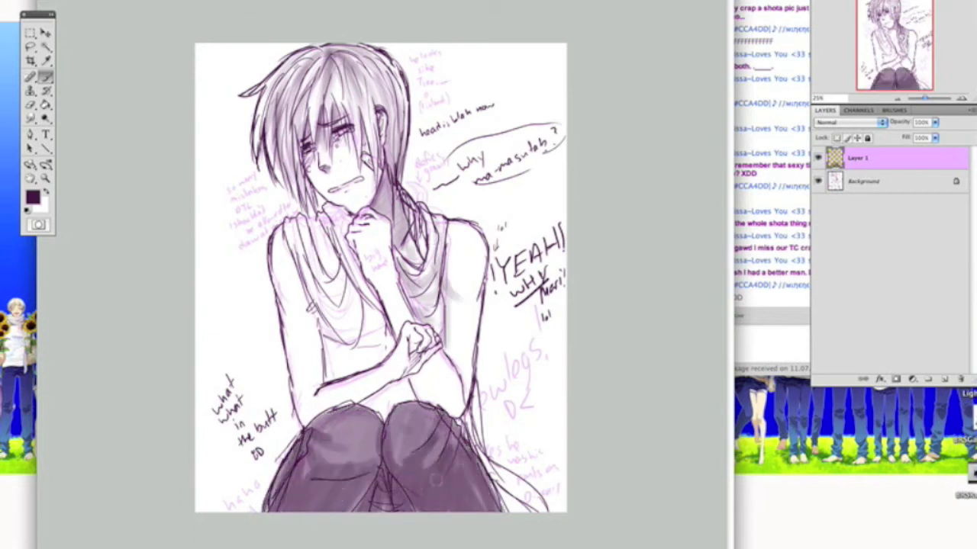
drag(404, 424, 465, 508)
drag(373, 454, 293, 507)
drag(413, 386, 366, 418)
Add purple shading to the shirt, chest, right torso, face and hair.
drag(306, 302, 358, 412)
drag(328, 335, 389, 362)
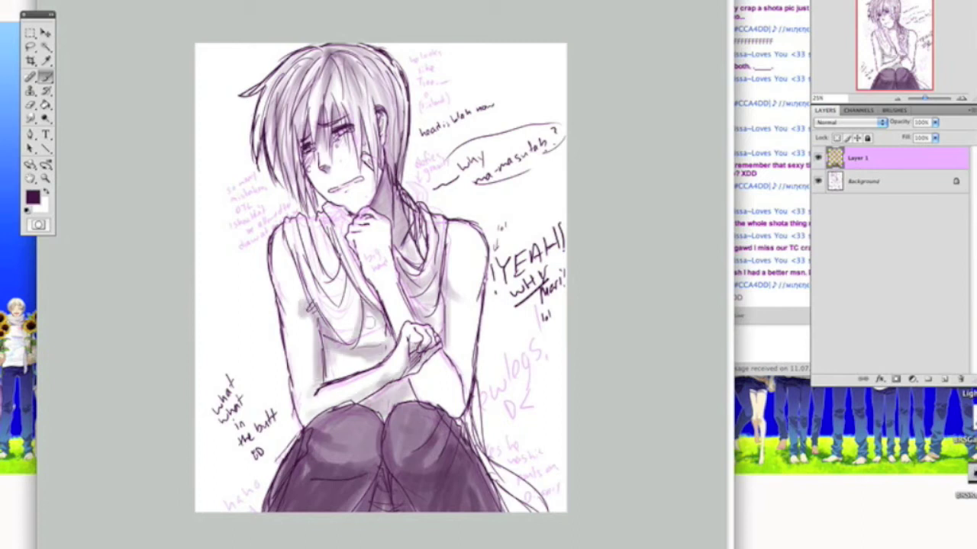
drag(316, 301, 393, 382)
drag(351, 213, 297, 336)
drag(358, 221, 401, 336)
drag(412, 374, 447, 412)
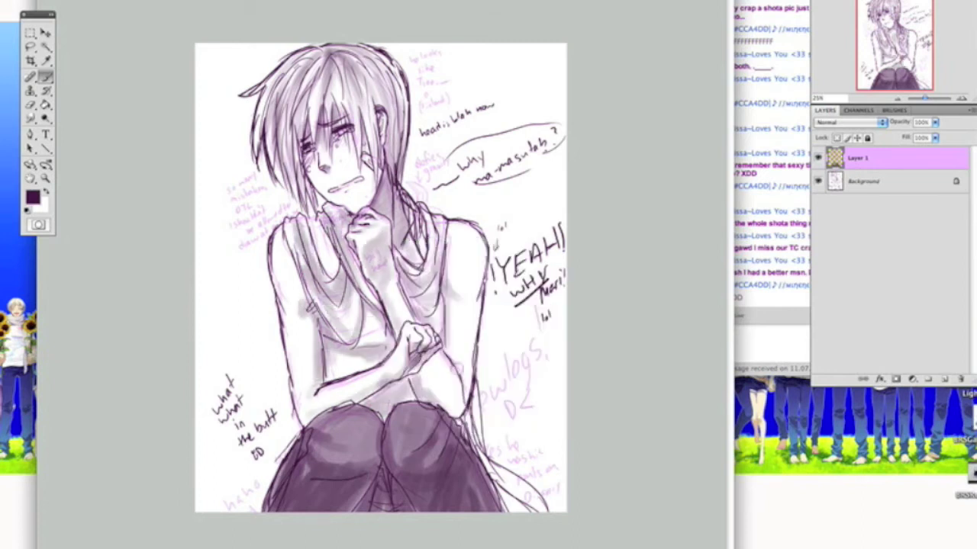
drag(450, 355, 473, 431)
drag(465, 404, 541, 510)
drag(340, 115, 305, 160)
drag(358, 130, 333, 153)
drag(340, 208, 321, 248)
Paint white highlight strokes around the shoulders and across the hair.
key(x)
right_click(355, 250)
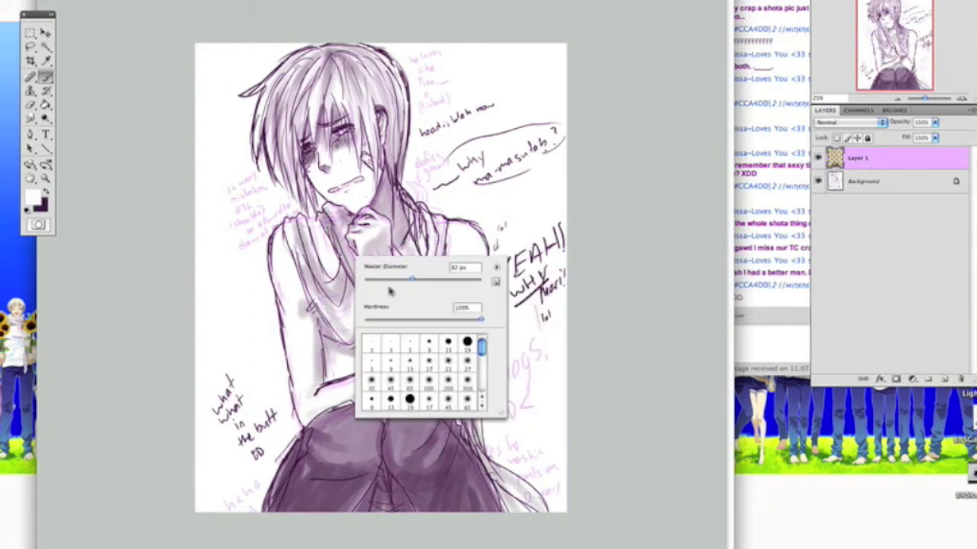
right_click(330, 202)
key(Return)
drag(416, 313, 458, 228)
drag(275, 244, 283, 298)
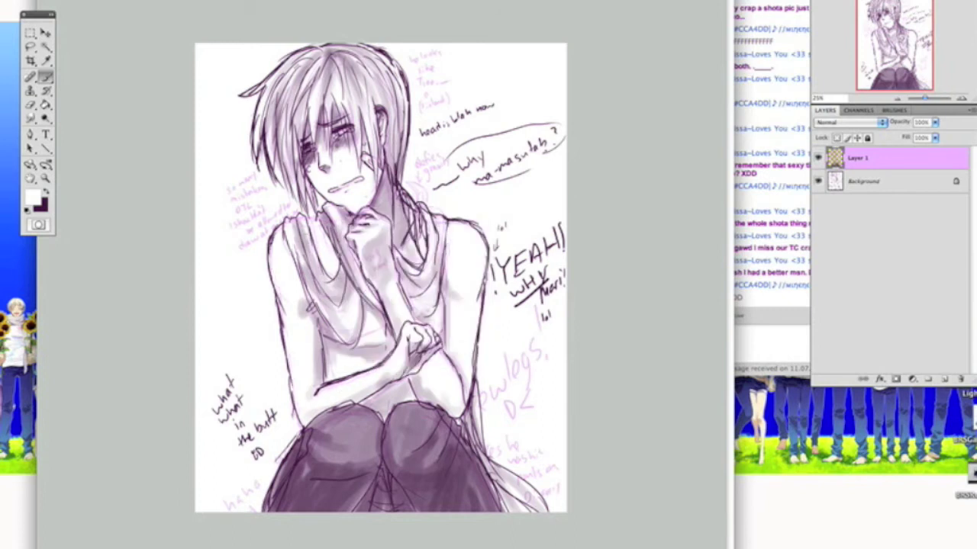
drag(286, 95, 325, 61)
right_click(328, 90)
key(Return)
drag(393, 76, 372, 116)
drag(290, 84, 264, 175)
drag(391, 54, 359, 145)
drag(359, 111, 352, 145)
Back in purple, deepen the scarf, neck, pants, knees and left arm shading.
key(x)
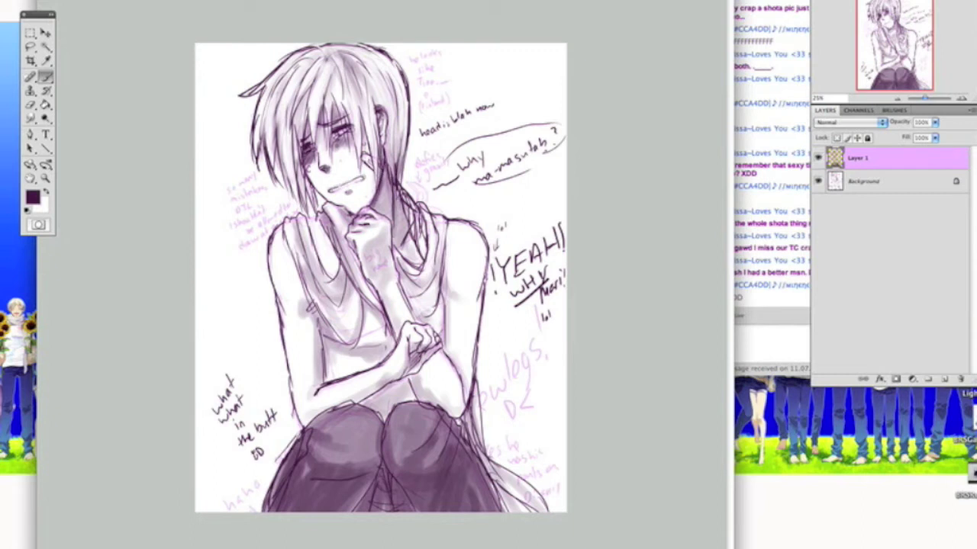
right_click(450, 242)
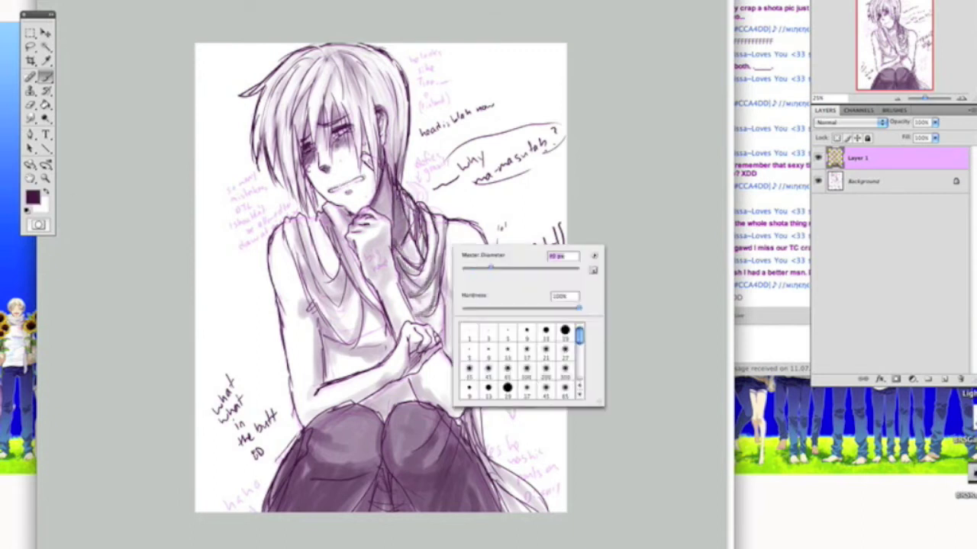
drag(428, 274, 416, 335)
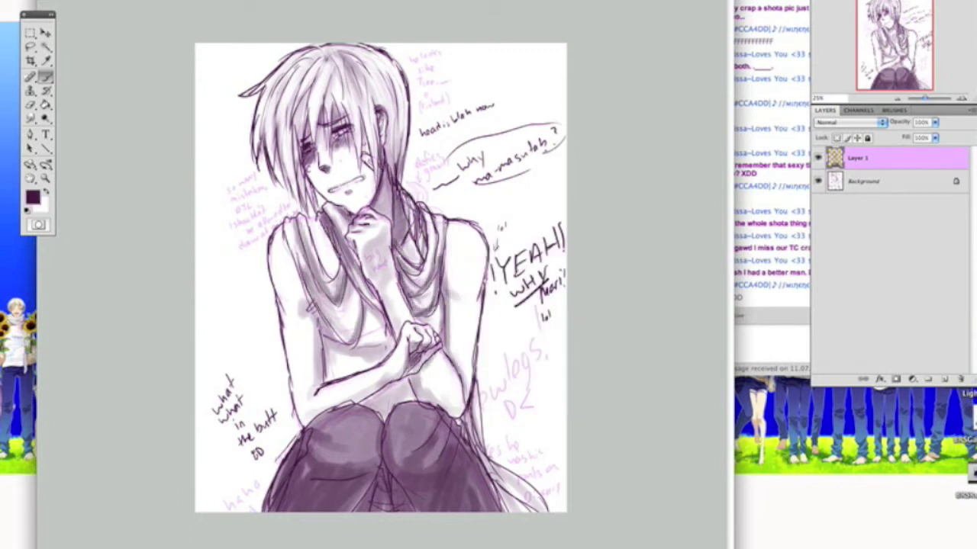
drag(397, 382, 344, 488)
drag(435, 427, 381, 504)
drag(496, 405, 474, 504)
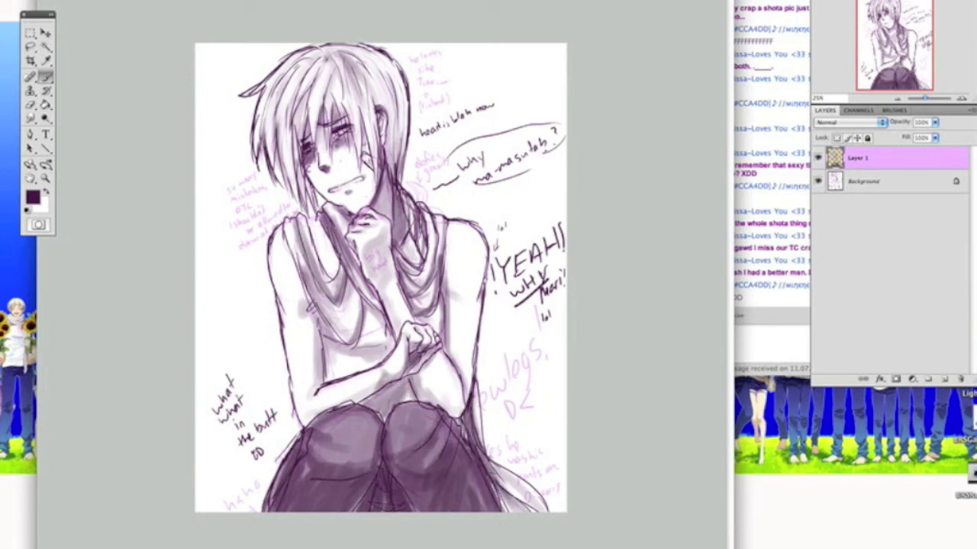
drag(351, 275, 313, 343)
drag(290, 229, 329, 336)
drag(359, 297, 381, 367)
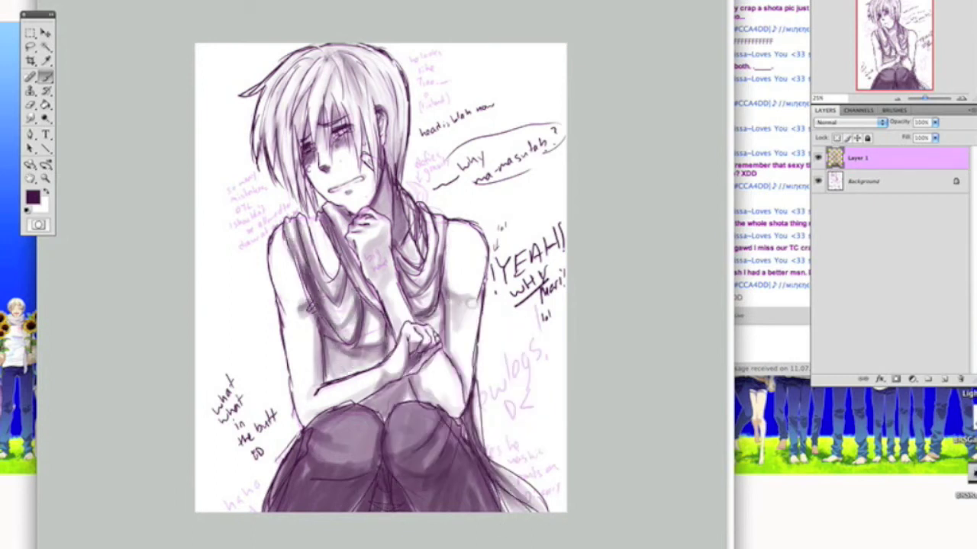
drag(286, 236, 305, 382)
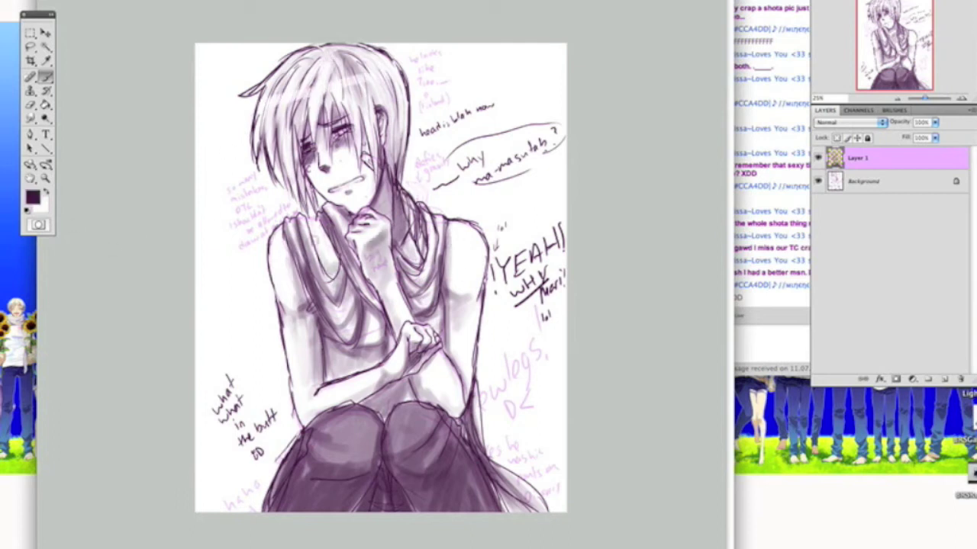
Darken the right side and top of the hair in dark purple, then add a new layer.
click(47, 193)
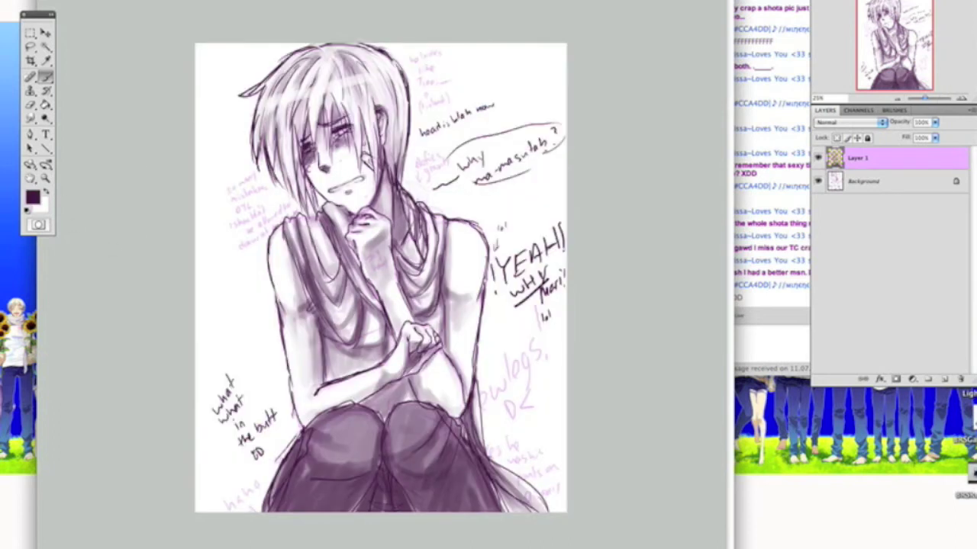
drag(385, 92, 404, 176)
drag(320, 50, 386, 114)
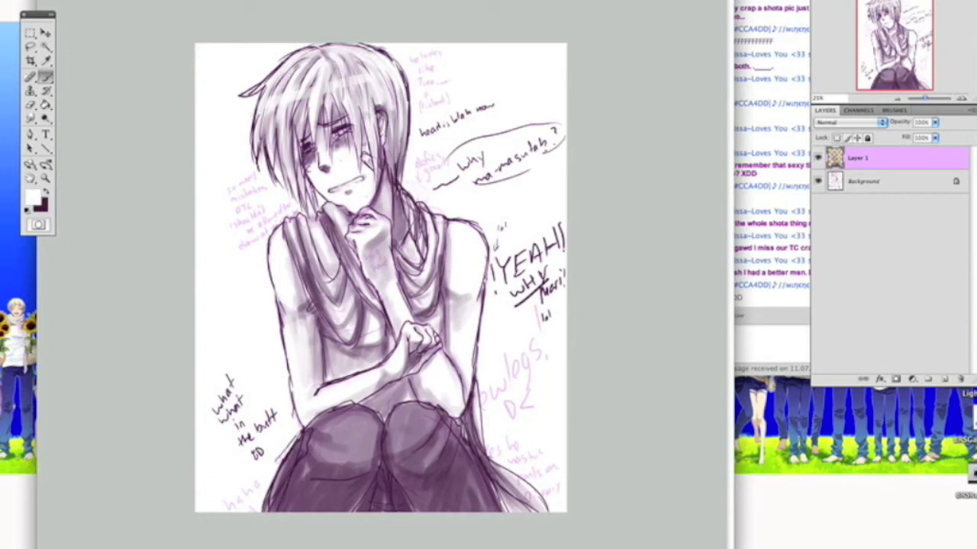
key(ctrl+alt+shift+n)
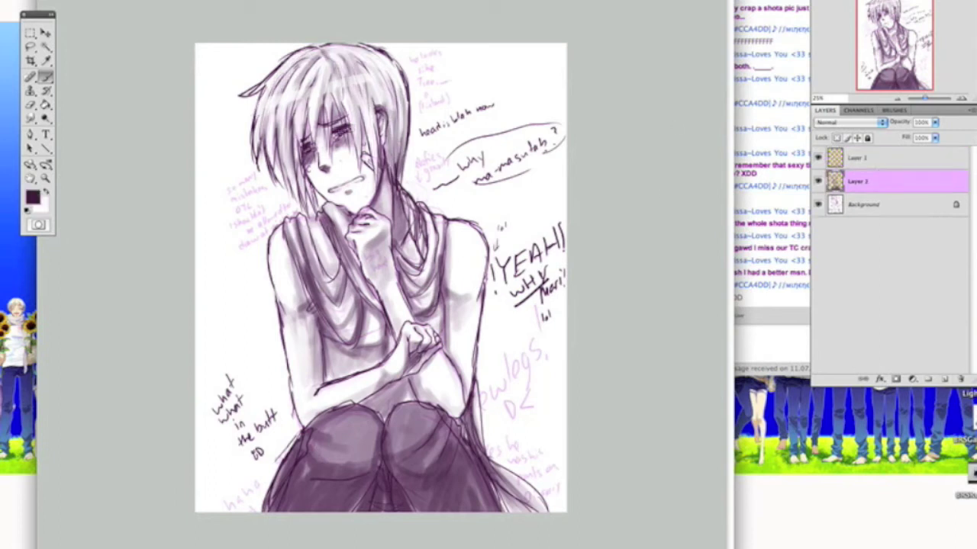
Paint the eyes red on Layer 2.
click(857, 157)
click(32, 198)
click(789, 382)
drag(302, 144, 333, 149)
Shade the pants with dark purple strokes.
click(32, 197)
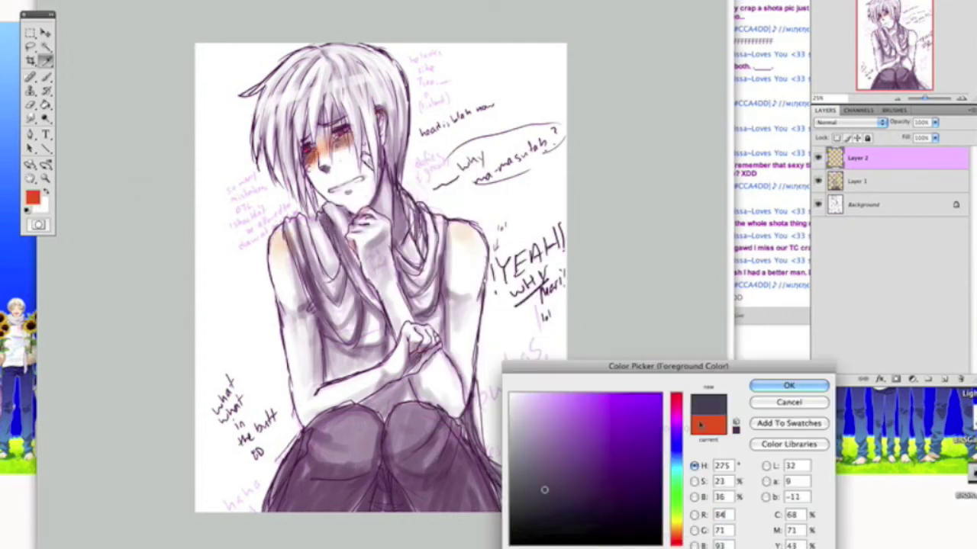
click(789, 384)
drag(328, 424, 370, 473)
drag(290, 412, 404, 480)
drag(385, 405, 492, 510)
drag(320, 424, 378, 473)
Paint light highlights on the chest and hair.
click(32, 197)
click(789, 384)
click(945, 379)
drag(299, 241, 354, 327)
drag(289, 103, 294, 183)
drag(309, 65, 321, 118)
Paint light beige skin tone onto both arms, the forearm and the clasped hands.
click(945, 379)
click(32, 198)
click(789, 384)
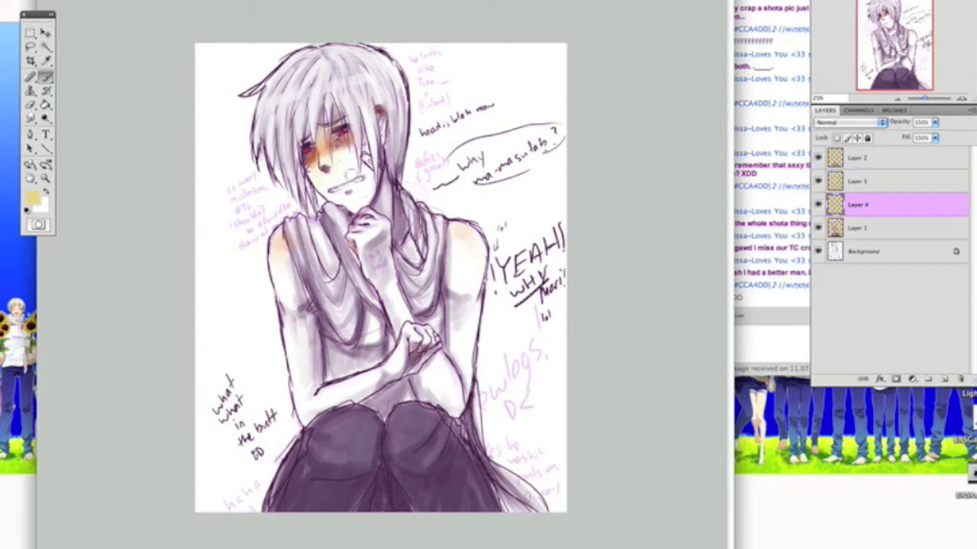
click(32, 197)
click(794, 385)
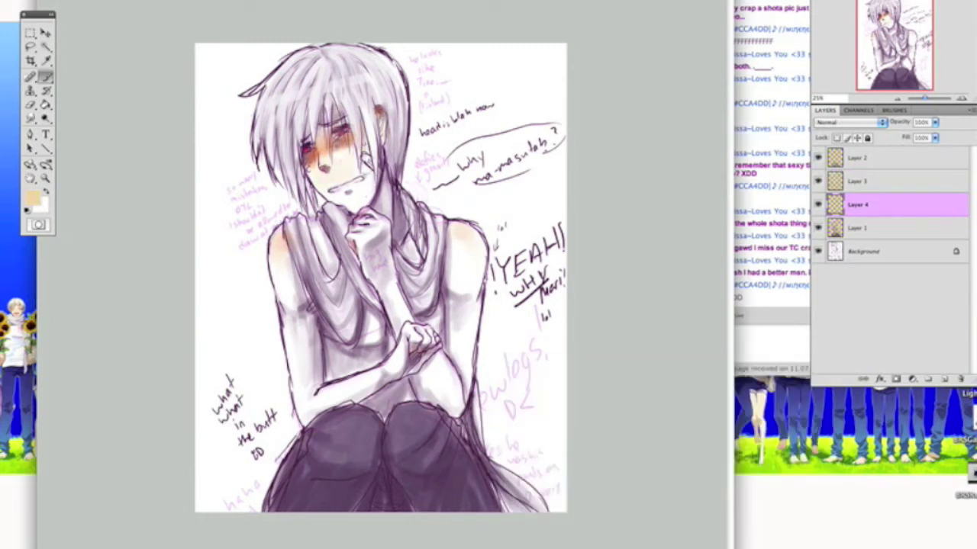
drag(458, 244, 461, 374)
drag(443, 336, 397, 405)
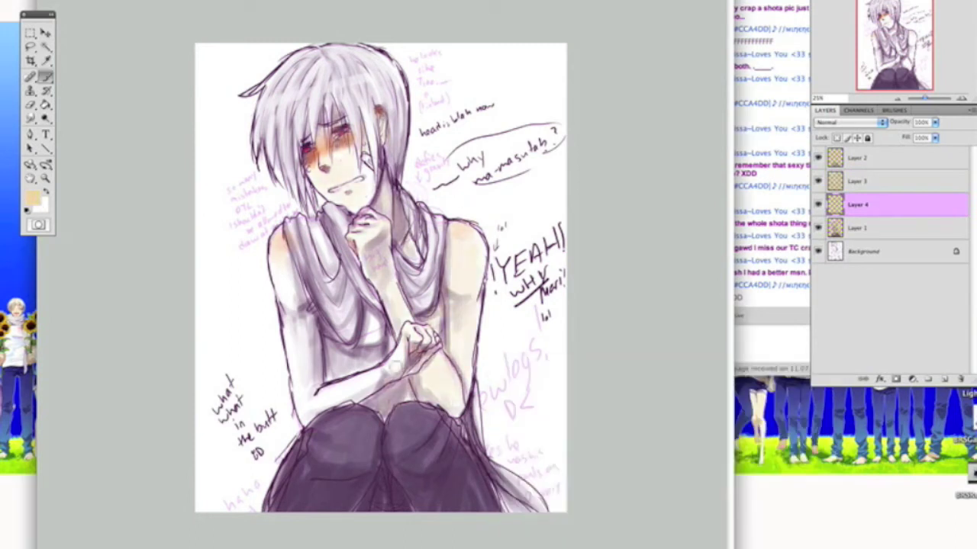
drag(381, 328, 328, 351)
drag(282, 259, 312, 396)
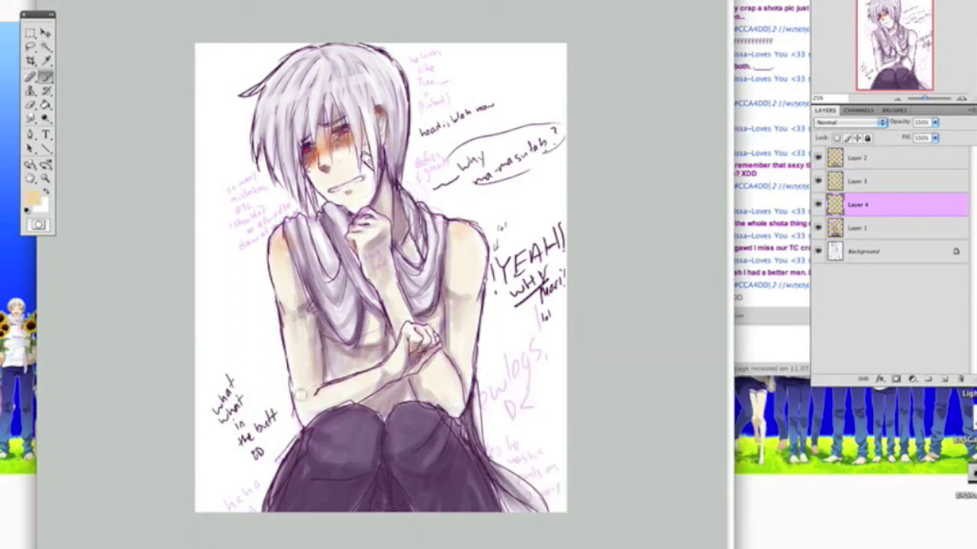
Set the skin layer's blend mode to Multiply, then reselect Layer 2 to duplicate it.
click(864, 124)
click(843, 111)
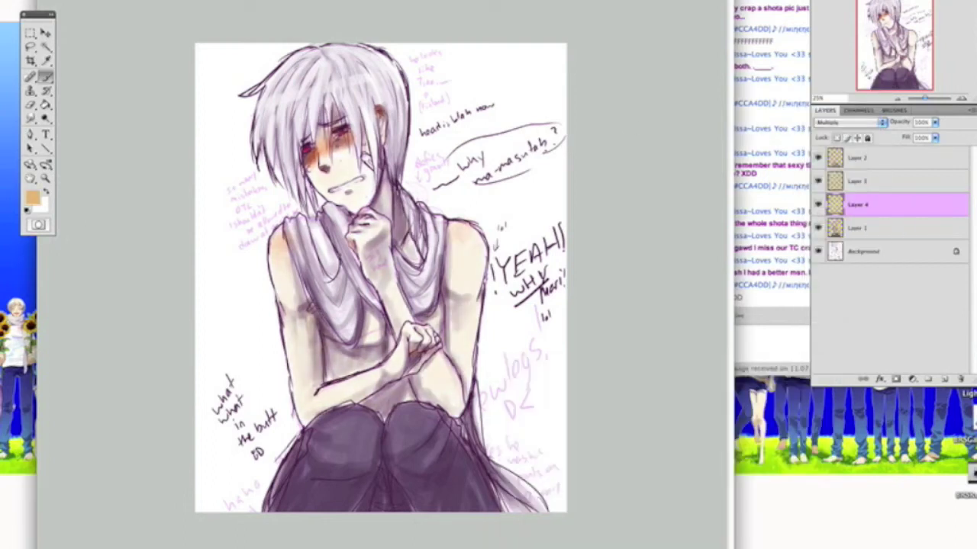
click(854, 181)
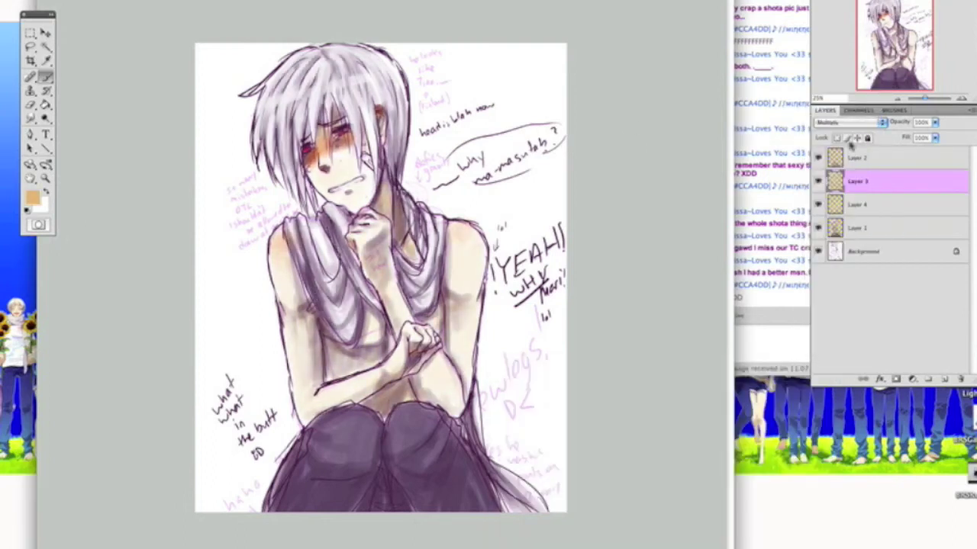
click(854, 158)
click(865, 123)
click(847, 150)
right_click(885, 158)
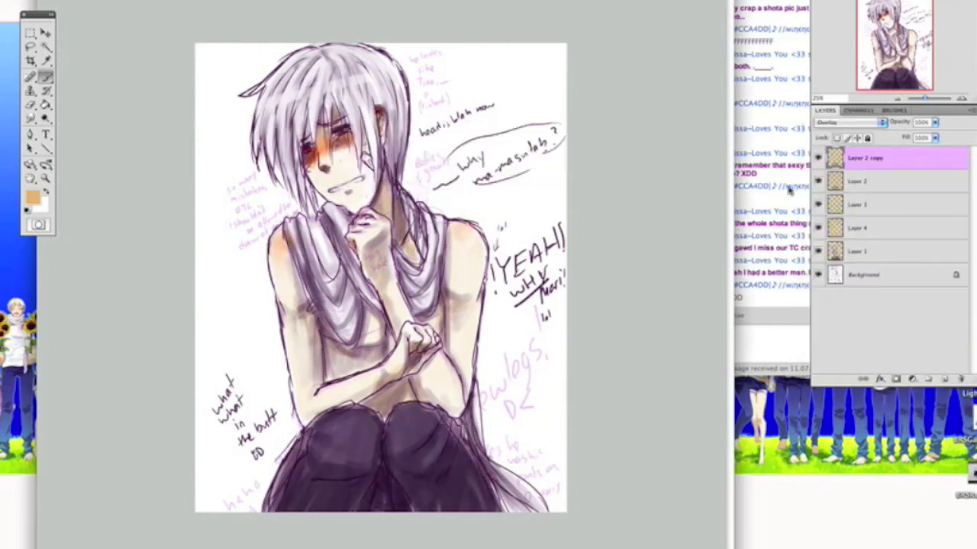
Choose a darker purple foreground and cream background colour on the Multiply layer.
click(858, 227)
click(858, 251)
click(858, 205)
click(32, 197)
click(789, 384)
click(38, 203)
click(789, 389)
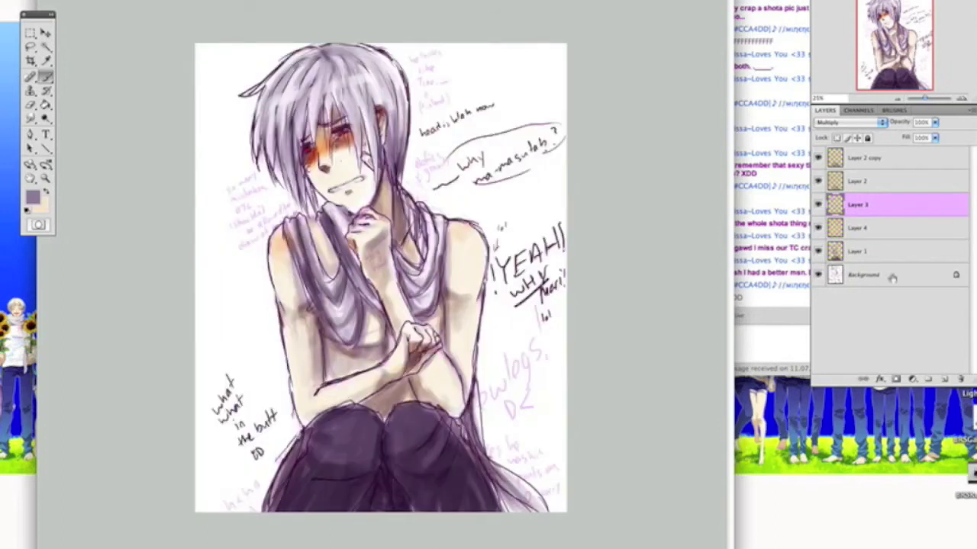
Add bluish accents to the pants edges, reset default colours and add Layer 5.
click(879, 277)
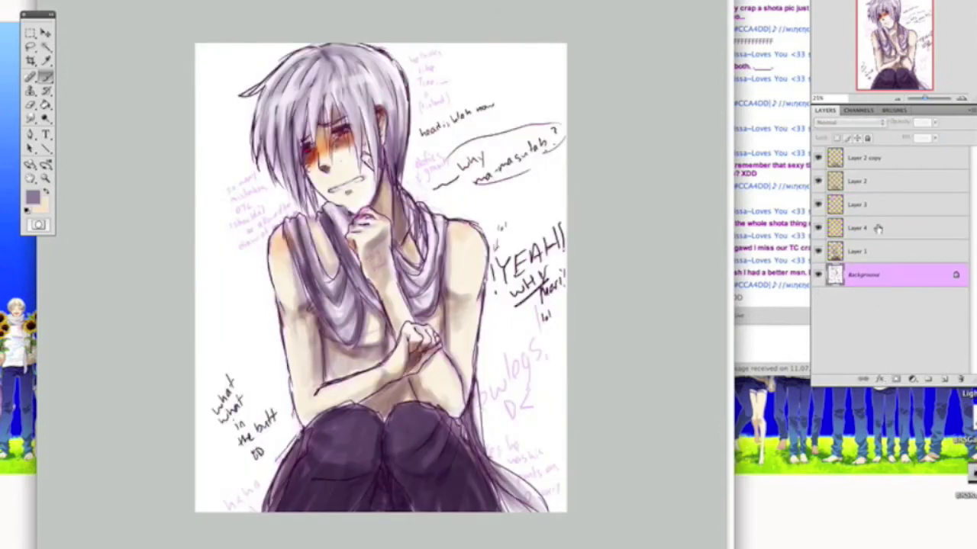
click(863, 158)
right_click(457, 416)
click(862, 180)
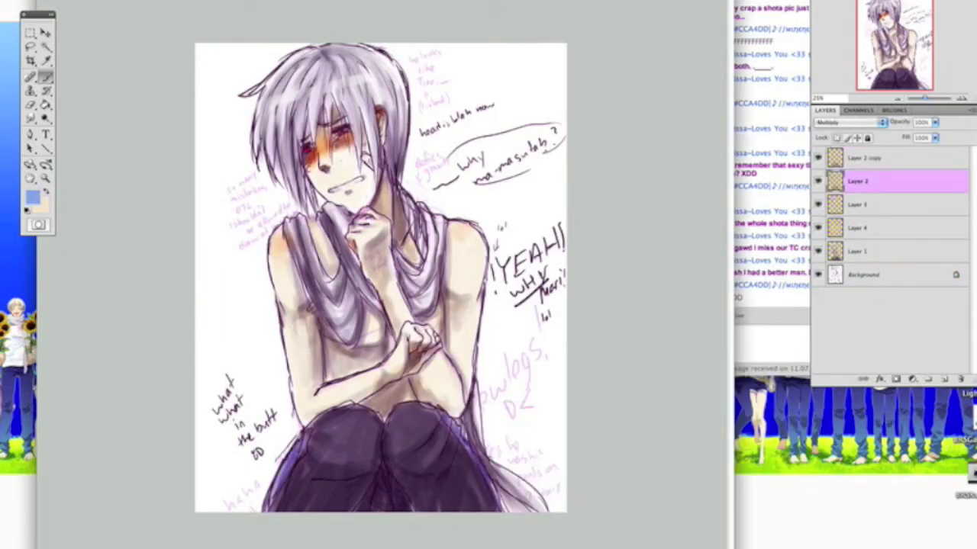
key(d)
key(ctrl+alt+shift+n)
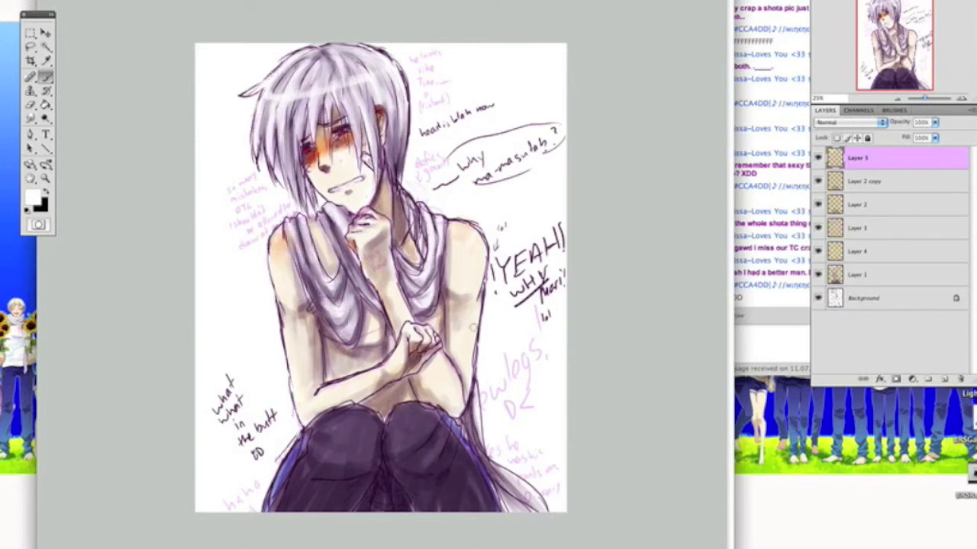
Choose a brush preset and zoom on the face to add white tears under the eyes.
right_click(357, 228)
double_click(399, 242)
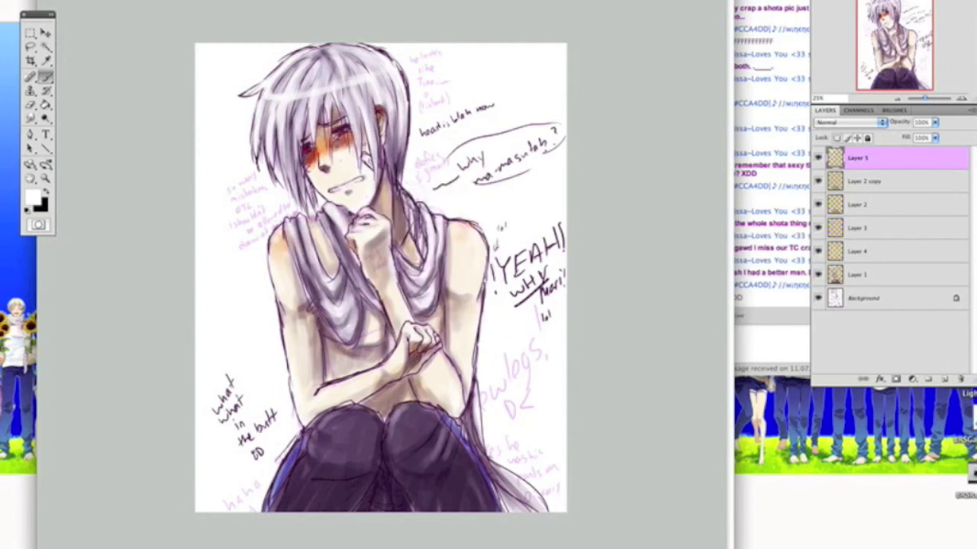
scroll(309, 126, up, 4)
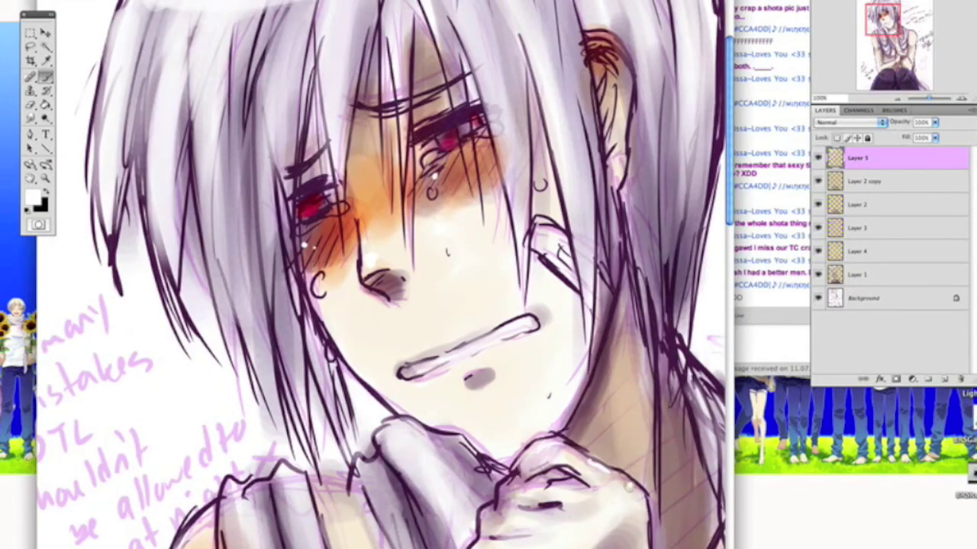
scroll(443, 276, down, 1)
scroll(442, 276, up, 1)
right_click(442, 277)
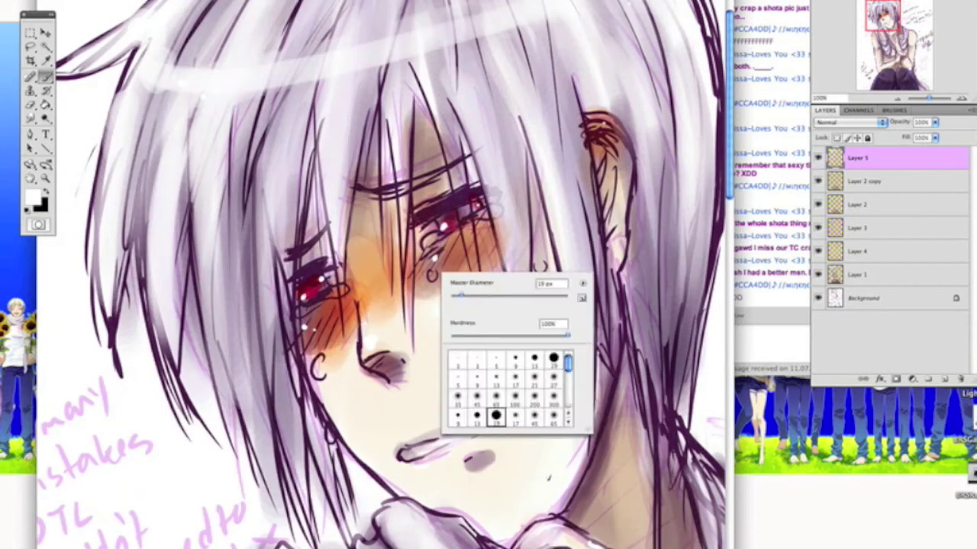
key(Return)
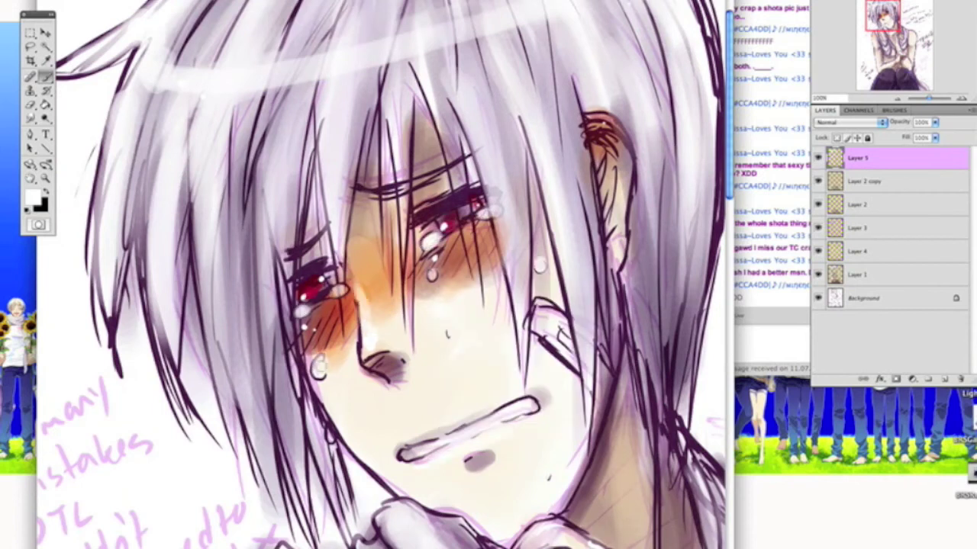
scroll(510, 279, down, 2)
scroll(510, 279, down, 1)
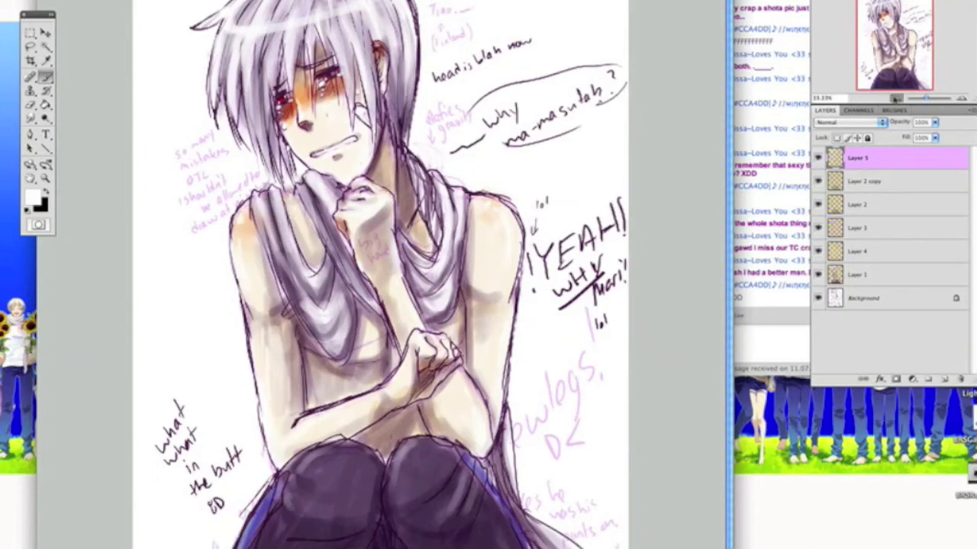
scroll(381, 277, down, 3)
Merge Layers 1–5 into one layer and change its blend mode.
shift+click(856, 274)
key(ctrl+e)
right_click(870, 158)
key(Escape)
click(960, 99)
click(847, 122)
click(847, 152)
key(Down)
key(Down)
key(Down)
Undo the merge and delete the pink handwritten notes using the figure selection.
key(ctrl+alt+z)
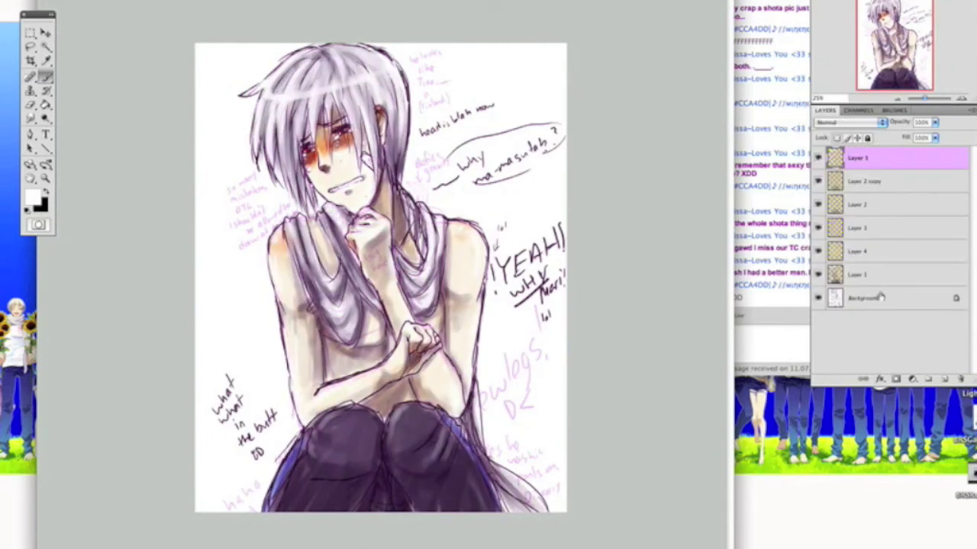
click(878, 299)
click(887, 276)
key(F5)
click(825, 110)
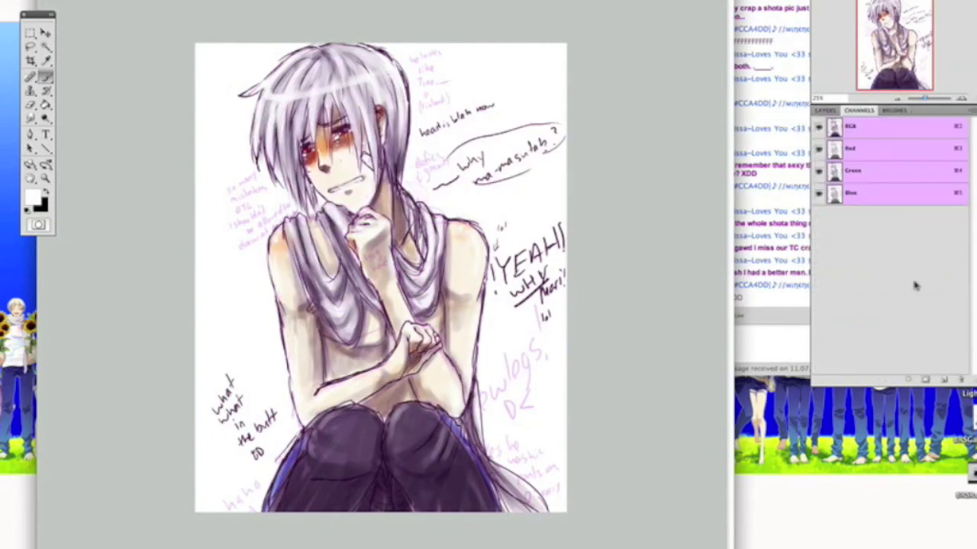
ctrl+click(835, 299)
key(Delete)
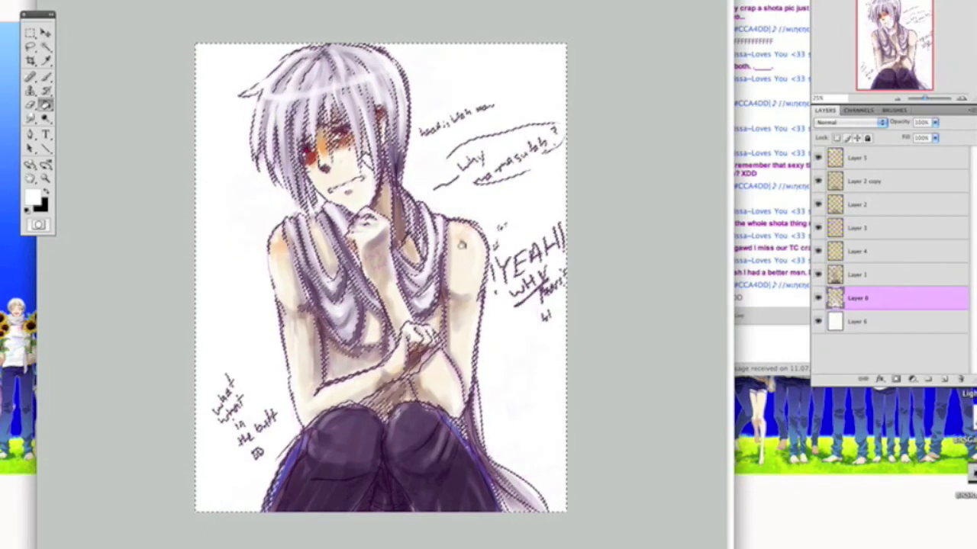
key(ctrl+d)
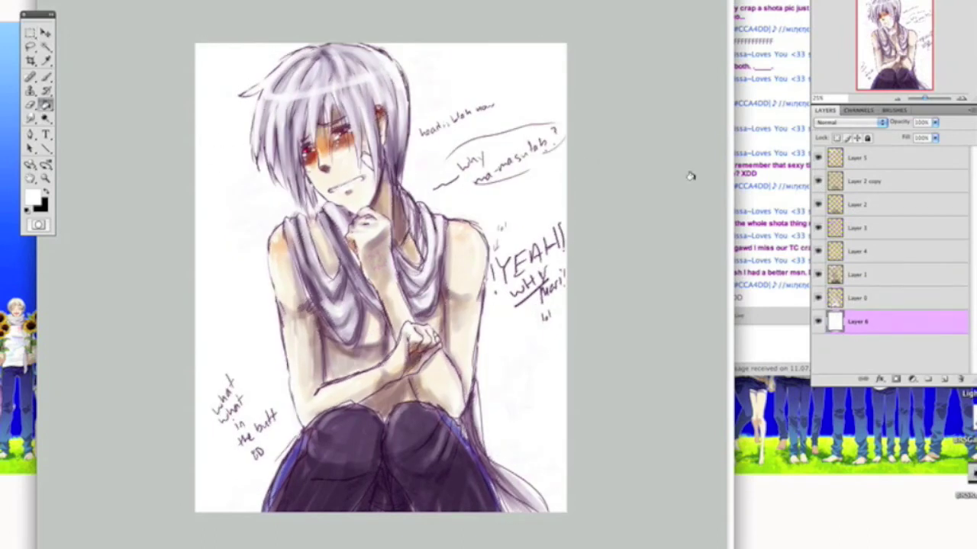
Add a Gaussian-blurred copy of the drawing at the top, set to Soft Light.
click(571, 131)
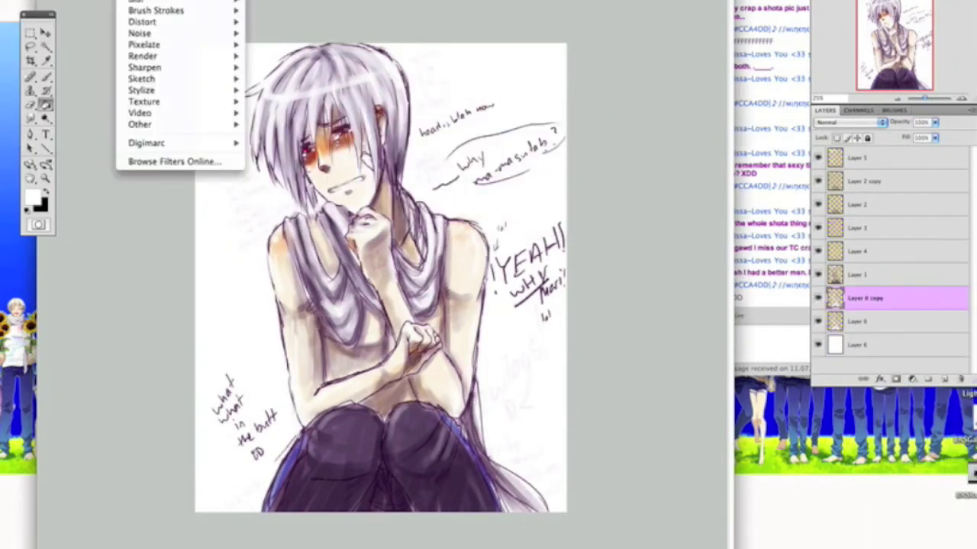
click(290, 12)
click(752, 33)
drag(866, 298, 865, 157)
mouse_move(924, 98)
mouse_down()
mouse_move(892, 102)
mouse_move(938, 100)
mouse_up()
click(849, 122)
click(832, 191)
click(848, 122)
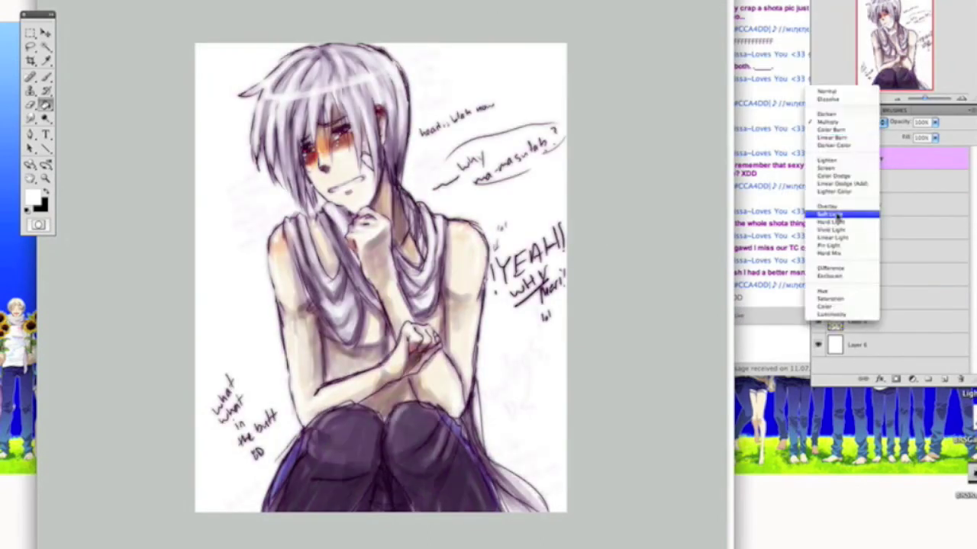
click(831, 216)
Duplicate the top layer again and brush dark strokes over the pants.
click(870, 321)
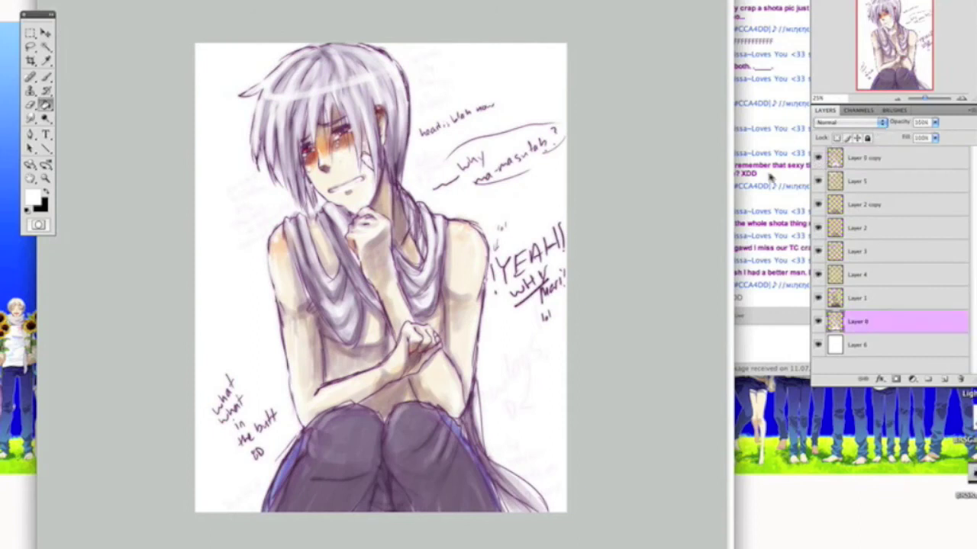
click(862, 157)
key(ctrl+j)
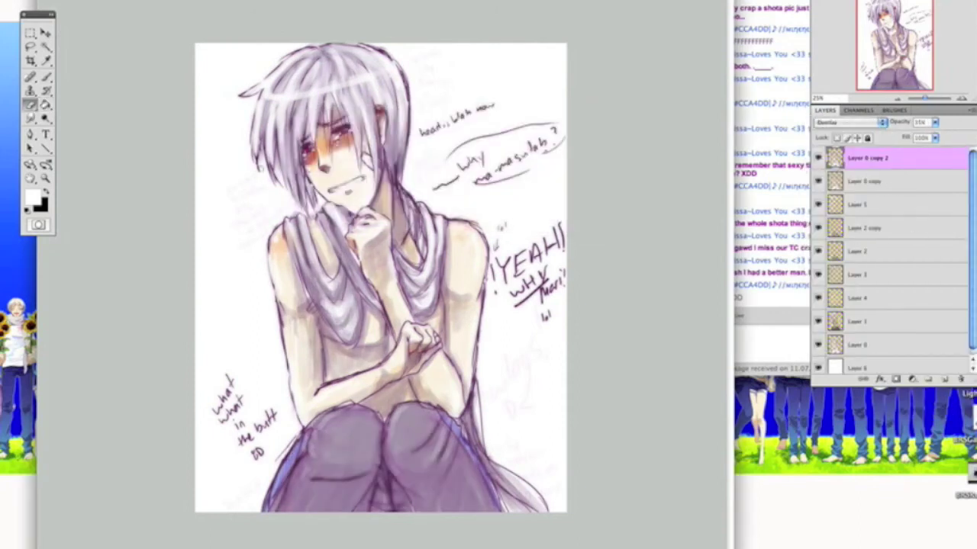
right_click(380, 363)
drag(305, 427, 366, 496)
drag(397, 419, 481, 504)
Darken the pants further with black brush strokes.
key(b)
key(x)
right_click(392, 315)
key(Return)
drag(305, 435, 381, 503)
drag(396, 419, 488, 527)
drag(336, 427, 435, 470)
drag(298, 423, 351, 496)
click(556, 100)
Pick a grey paint colour on the Layer 0 copy, then reset colours and swap to white.
right_click(534, 319)
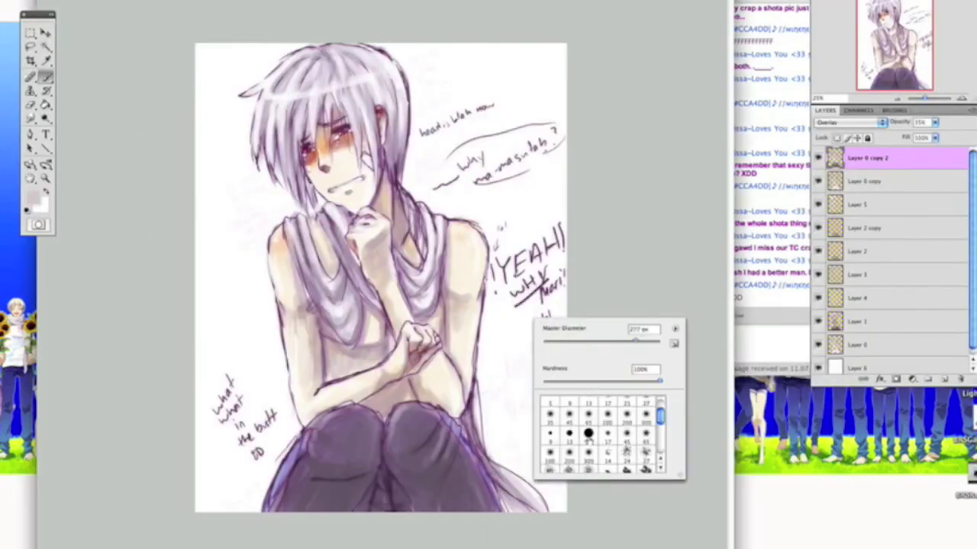
key(Return)
key(alt+bracketleft)
click(30, 196)
key(Return)
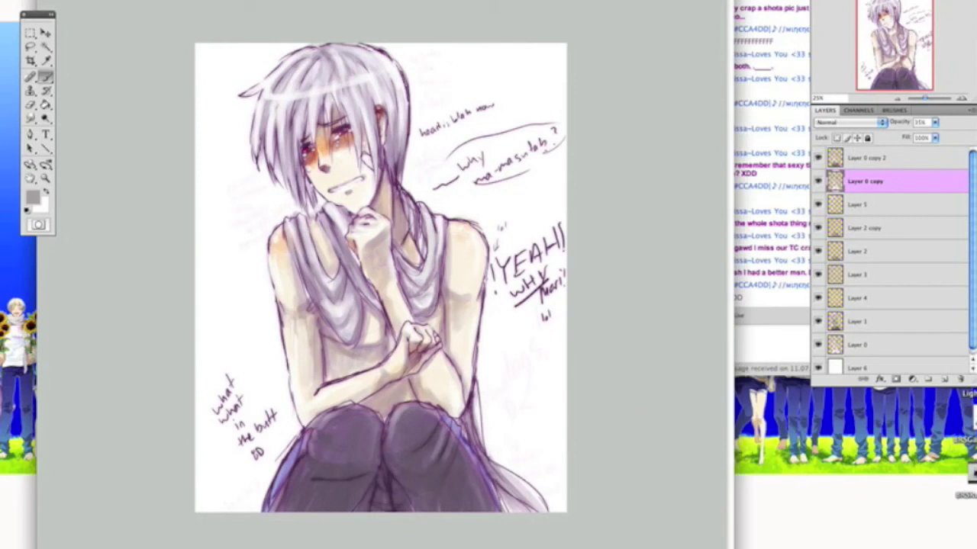
key(alt+bracketright)
key(alt+bracketleft)
key(x)
Merge all visible layers into a single layer and bring up Levels.
key(alt+bracketright)
click(894, 98)
click(962, 99)
scroll(871, 284, down, 1)
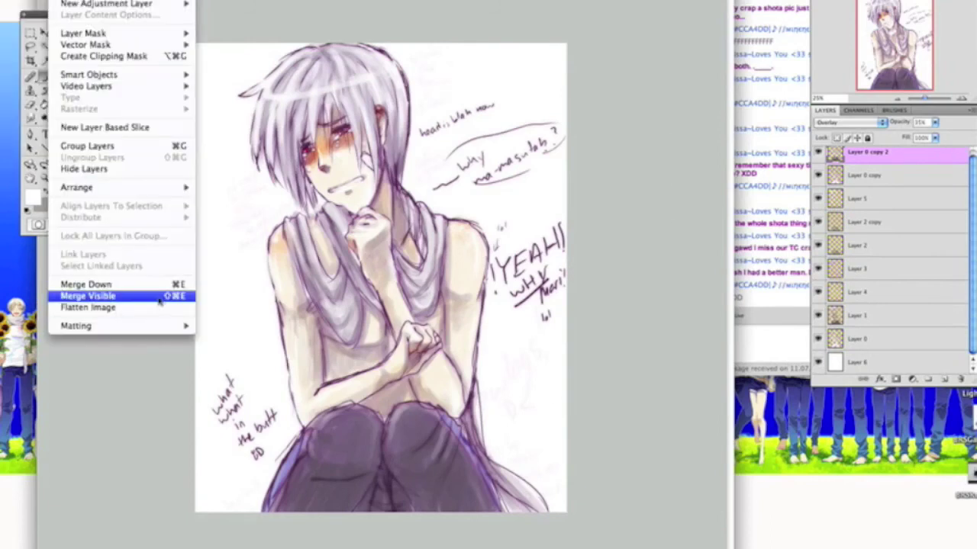
click(84, 296)
key(ctrl+l)
On a new layer, brush orange tones over the hair, scarf, torso and arms.
key(Return)
click(32, 199)
right_click(359, 183)
mouse_move(359, 92)
mouse_down()
mouse_move(418, 367)
mouse_move(358, 290)
mouse_up()
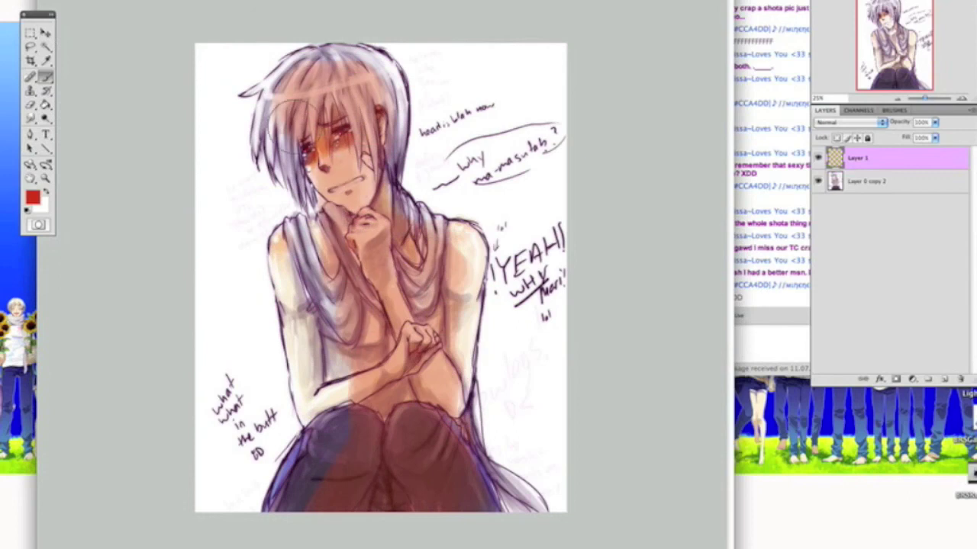
drag(328, 228, 305, 413)
drag(351, 76, 450, 259)
drag(290, 61, 381, 137)
Set the shading layer to Multiply, reduce its saturation, and paint dark red shadows on hair and body.
key(shift+alt+m)
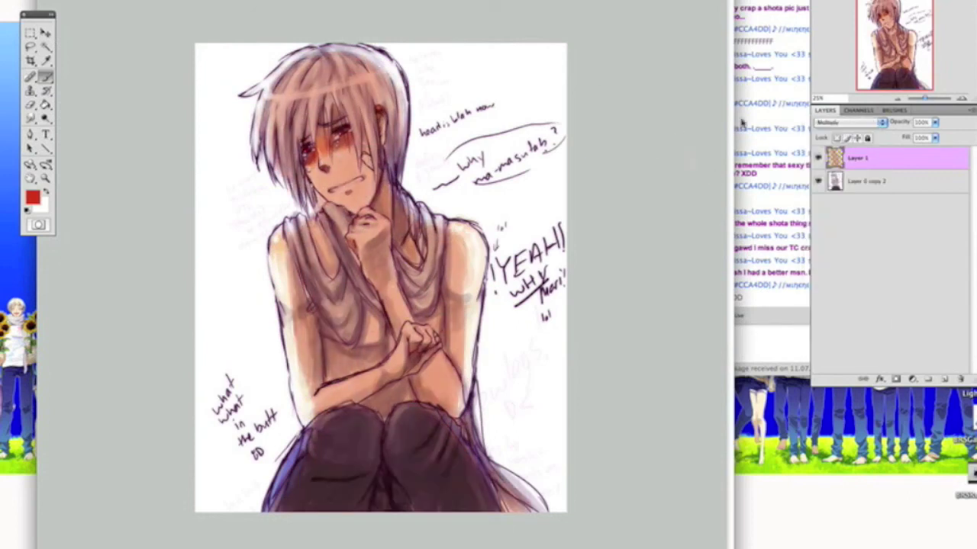
key(ctrl+u)
drag(689, 403, 737, 403)
key(Return)
click(32, 198)
key(Return)
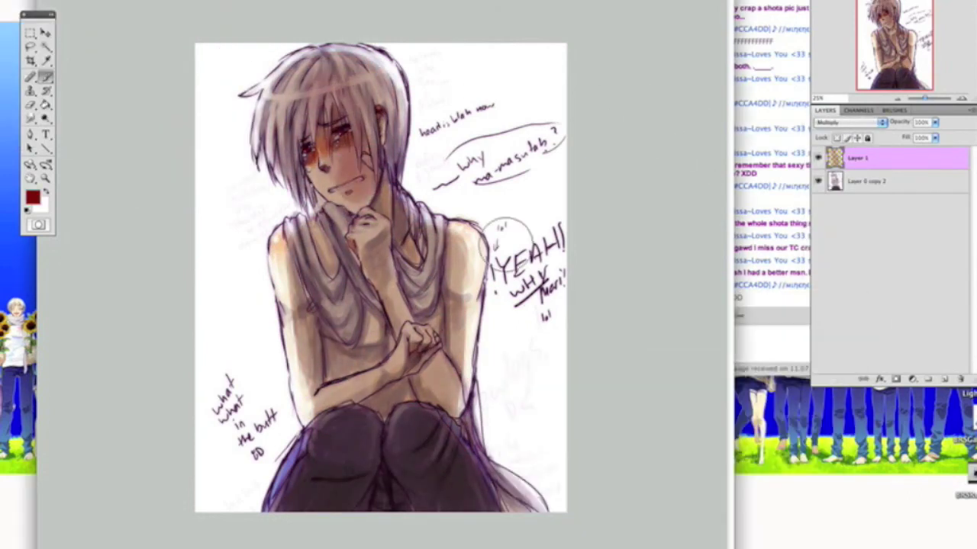
drag(306, 84, 435, 282)
drag(321, 236, 450, 359)
drag(428, 489, 344, 305)
Erase parts of the dark shading strokes, then deepen the shading again.
key(e)
right_click(435, 107)
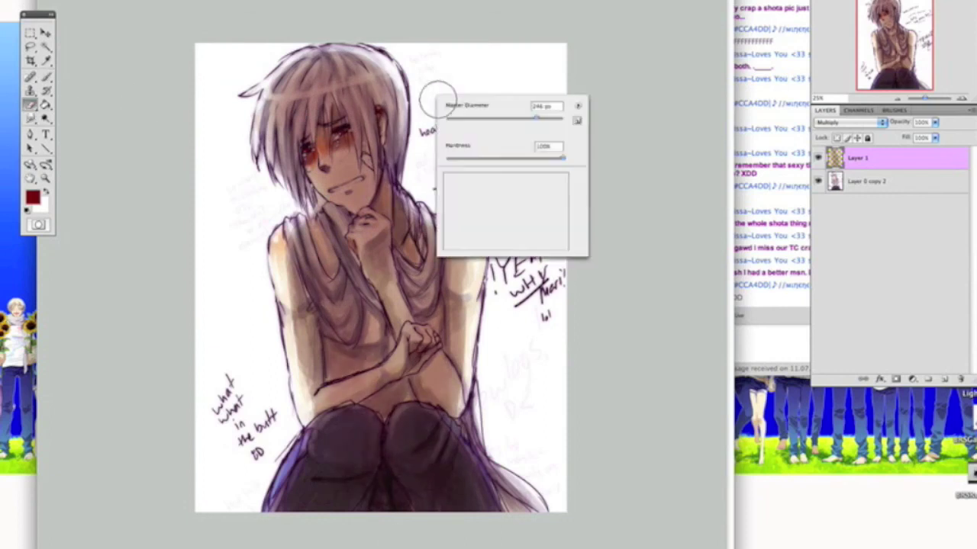
key(Return)
drag(259, 84, 297, 137)
drag(306, 298, 321, 412)
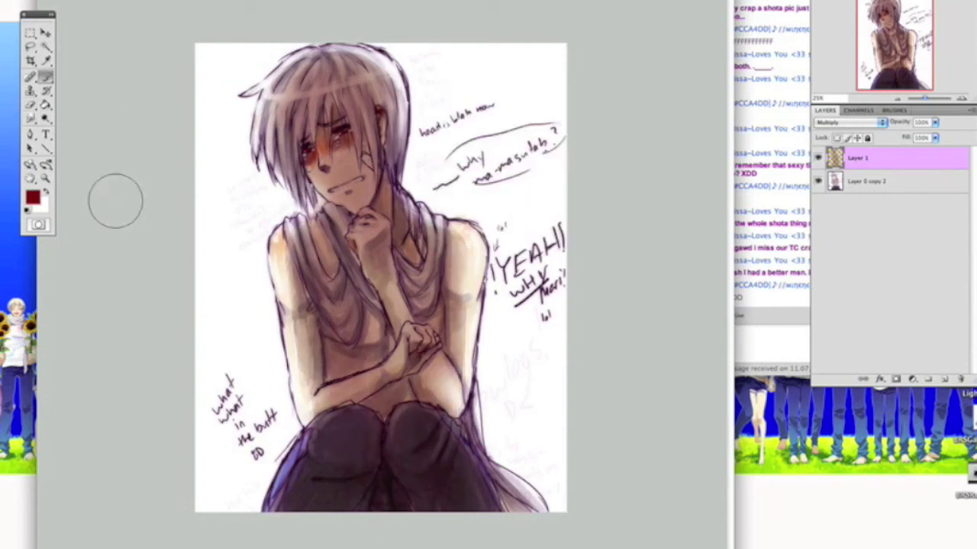
drag(320, 168, 381, 458)
Desaturate the shading to -34 and shift its color balance toward red and yellow.
key(ctrl+u)
drag(688, 409, 668, 411)
key(Return)
click(229, 9)
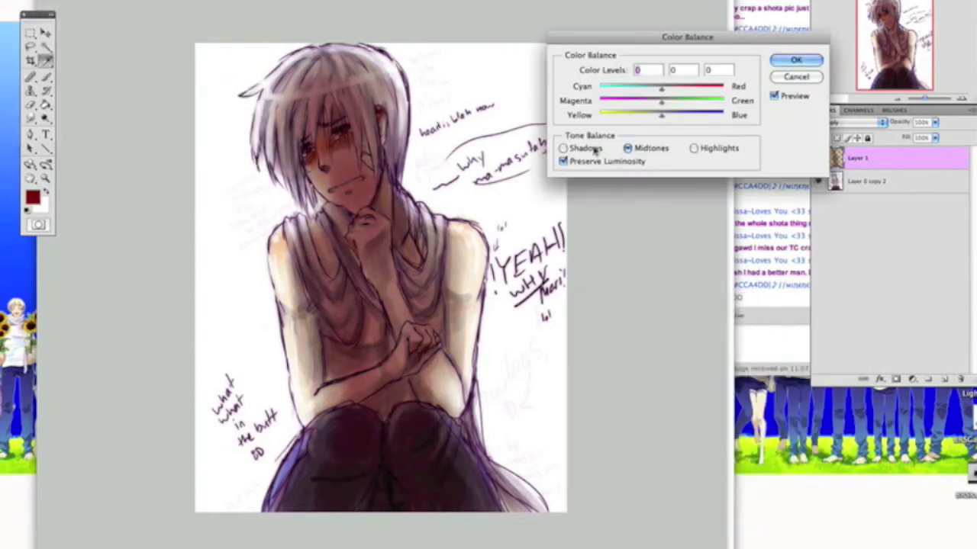
drag(669, 116, 699, 117)
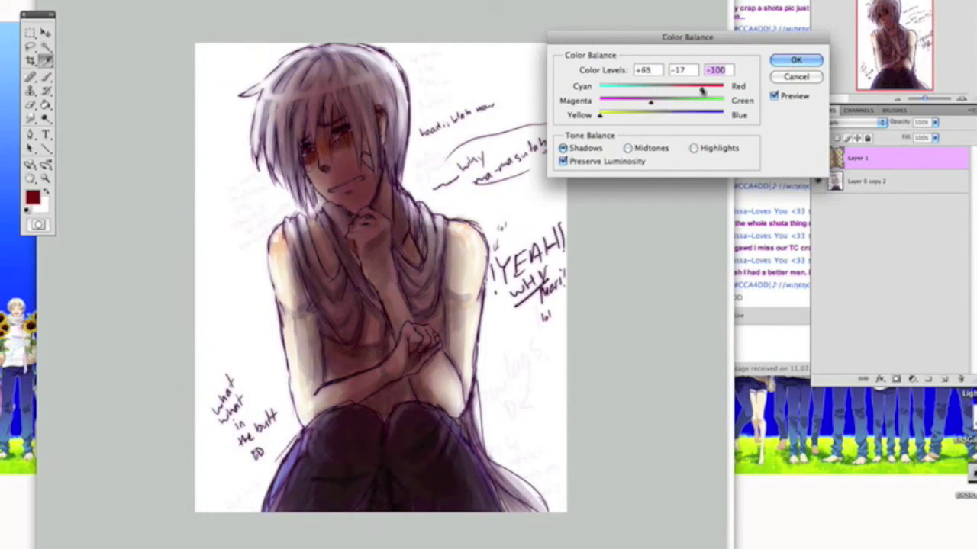
key(Return)
click(847, 122)
Try Color Burn on the shading, then add a Gaussian-blurred copy with a lighter blend mode.
click(847, 136)
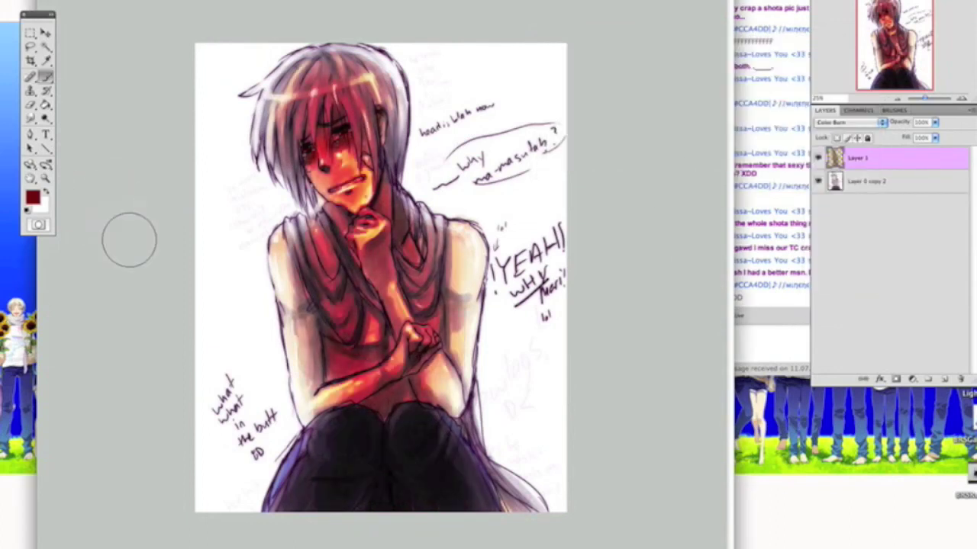
click(847, 123)
click(847, 130)
key(ctrl+j)
click(145, 2)
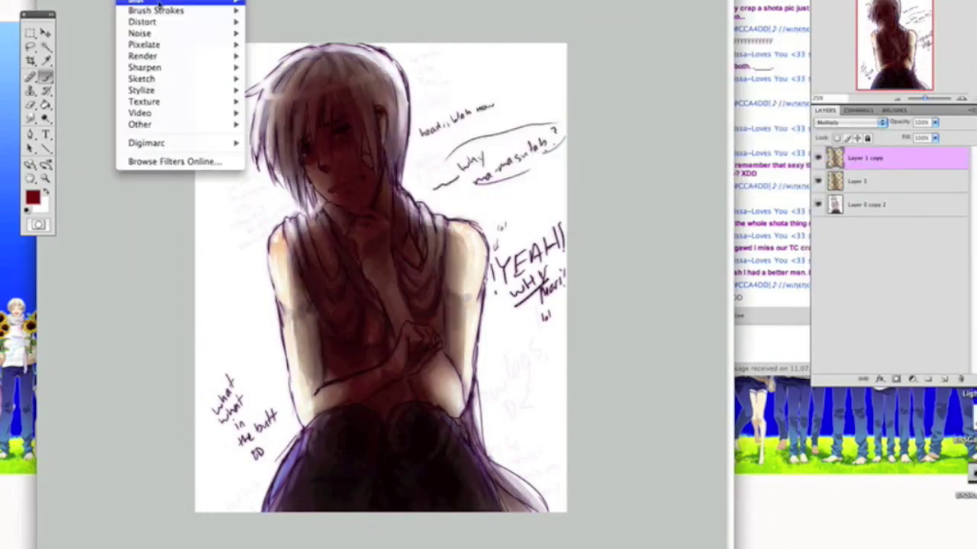
click(275, 55)
click(752, 32)
click(847, 122)
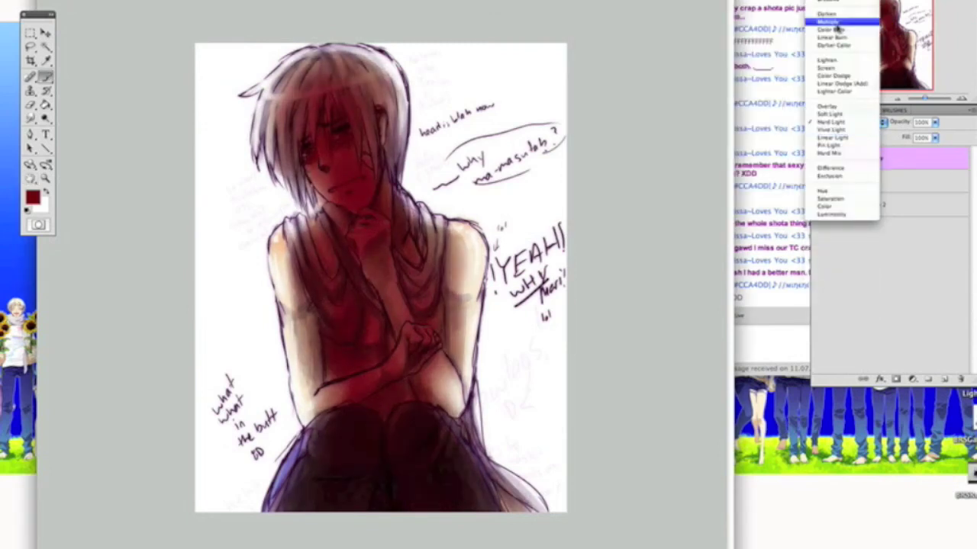
click(840, 126)
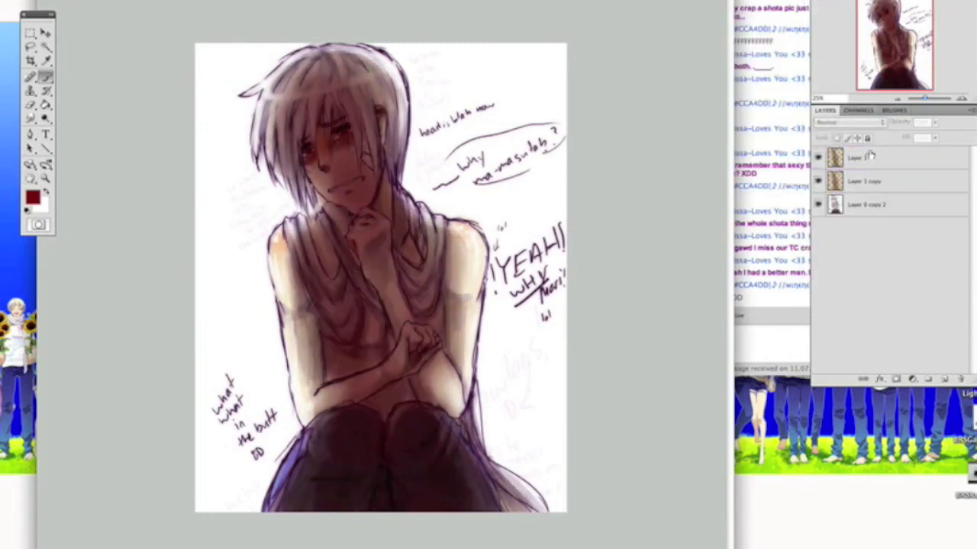
Add a new empty layer and set up the brush with swapped colours.
key(ctrl+shift+alt+n)
key(x)
right_click(428, 183)
key(Escape)
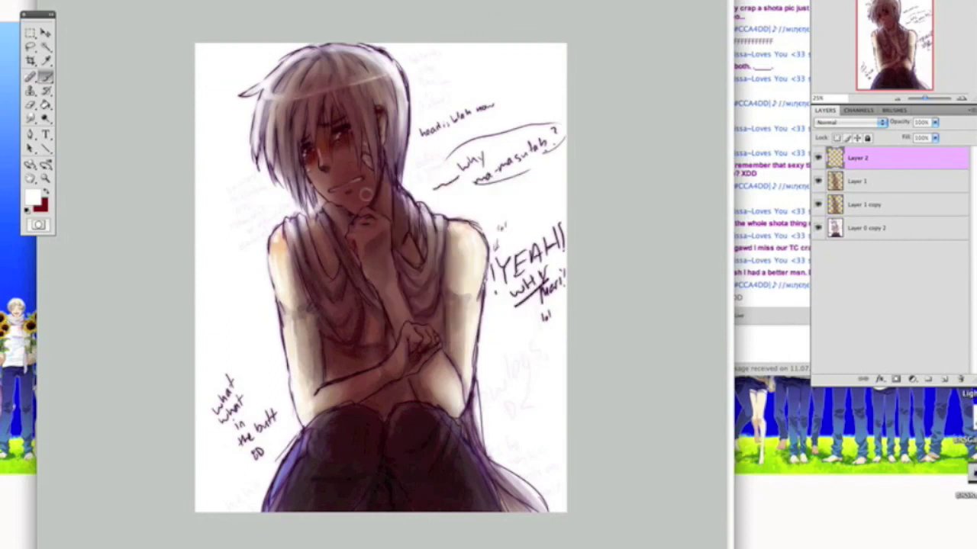
key(b)
Toggle Layer 1 to compare, lower its opacity, and set it to Multiply.
click(855, 181)
click(818, 181)
click(818, 181)
click(818, 181)
click(862, 204)
click(850, 122)
click(831, 129)
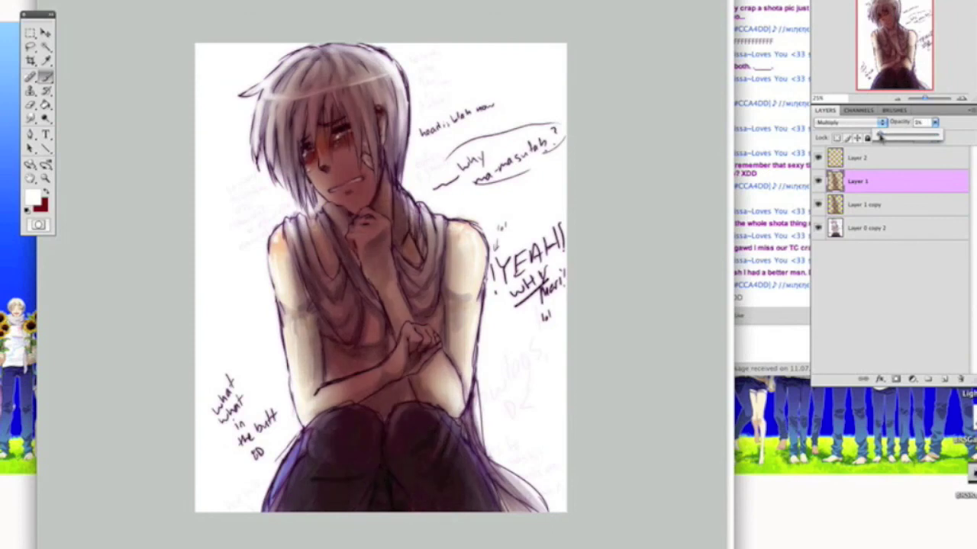
click(847, 122)
click(843, 132)
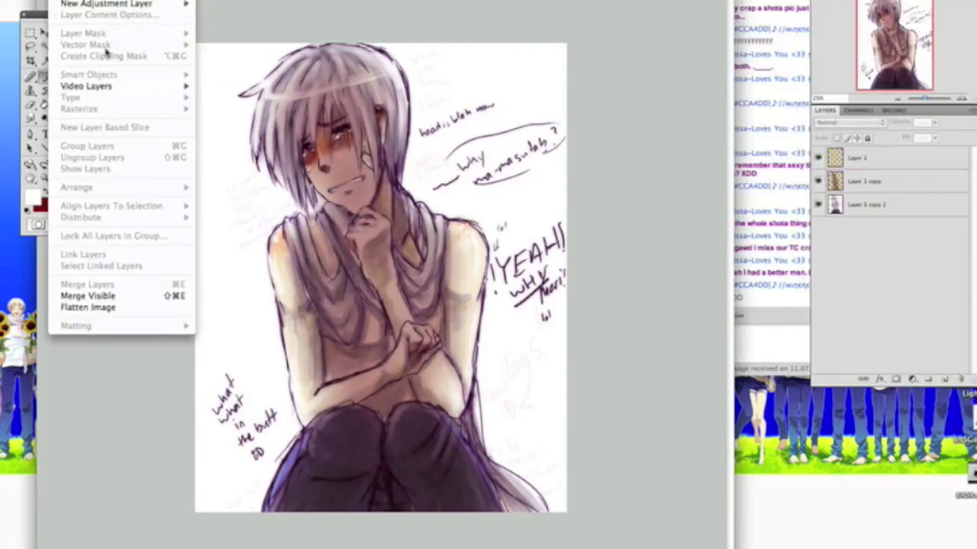
Merge the visible layers and review Color Balance shadows and midtones.
click(80, 292)
key(ctrl+b)
click(563, 147)
click(627, 147)
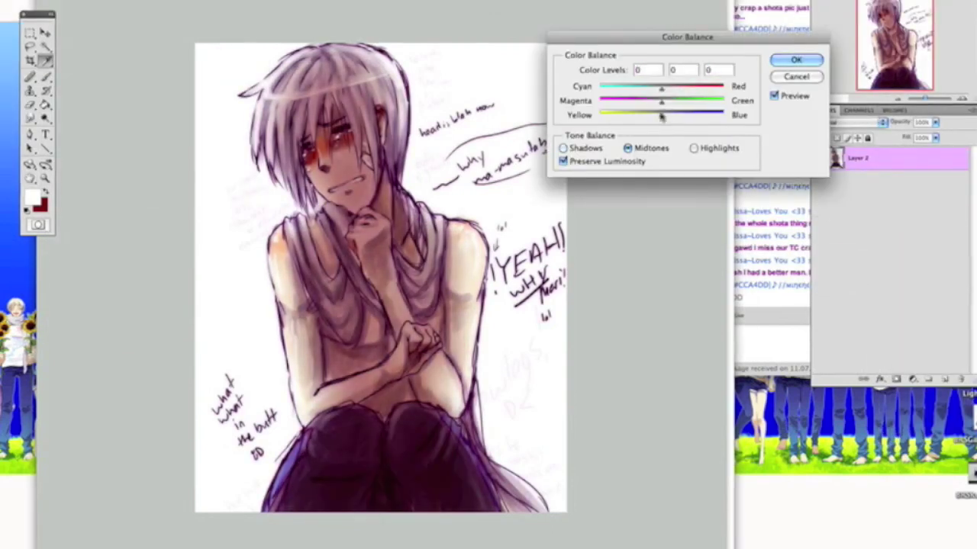